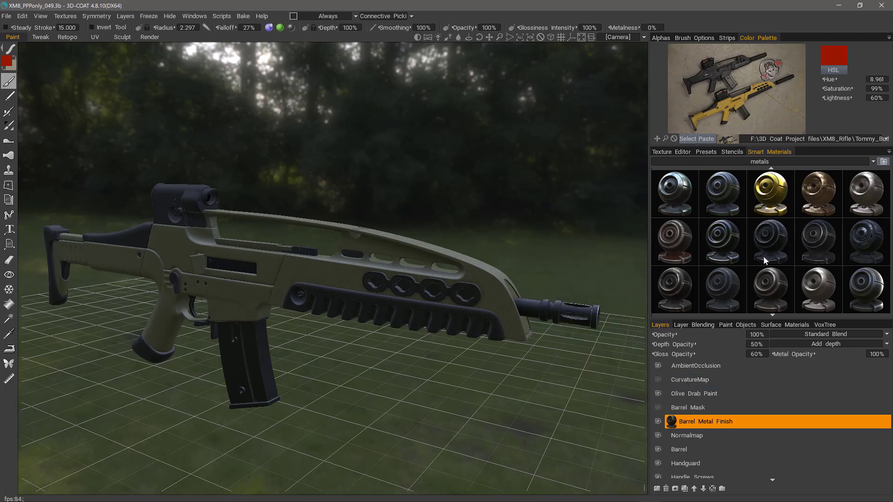
click(355, 16)
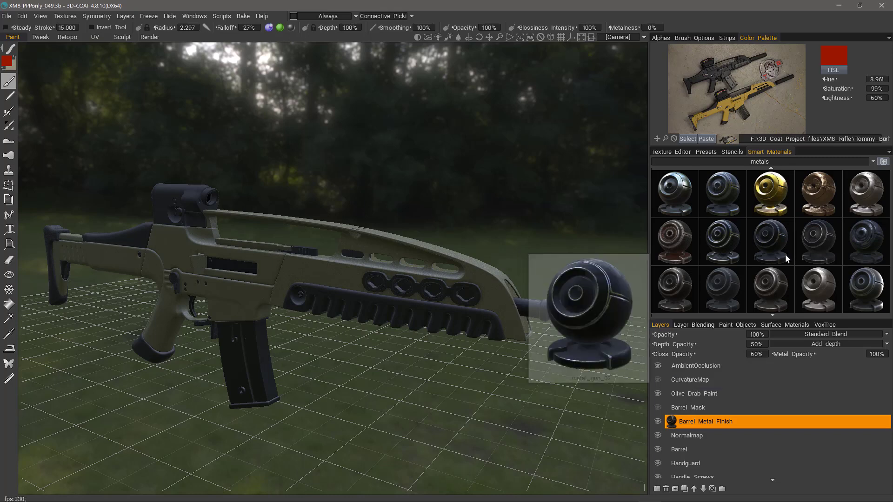
click(355, 16)
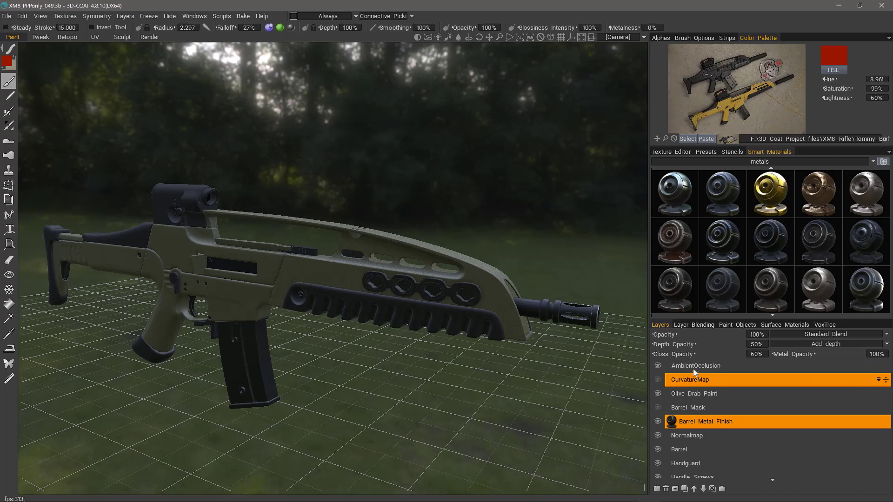
click(67, 15)
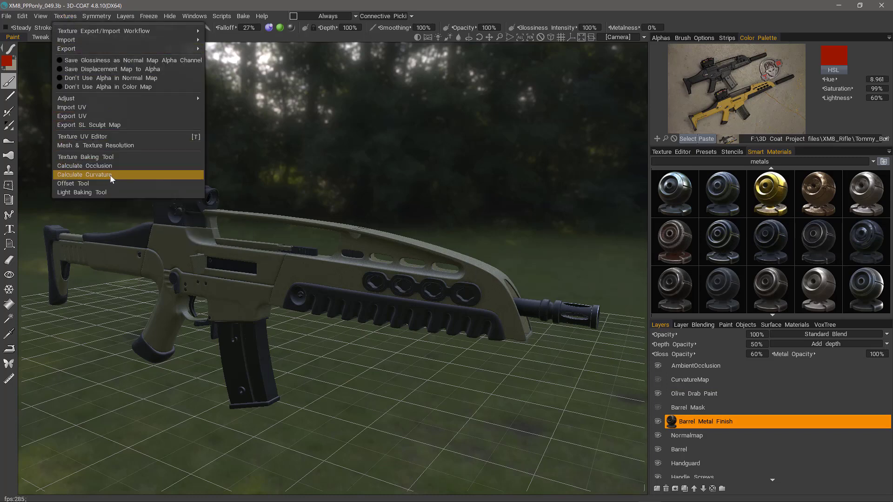
ctrl+click(690, 381)
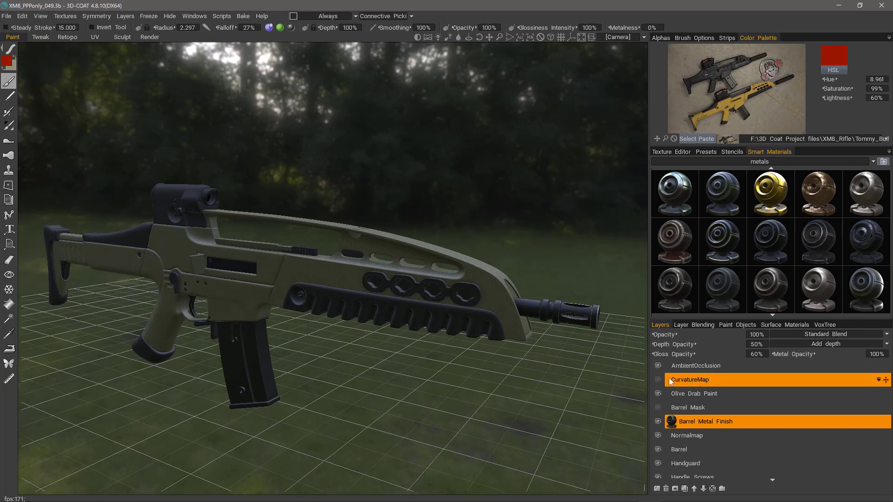
ctrl+click(665, 379)
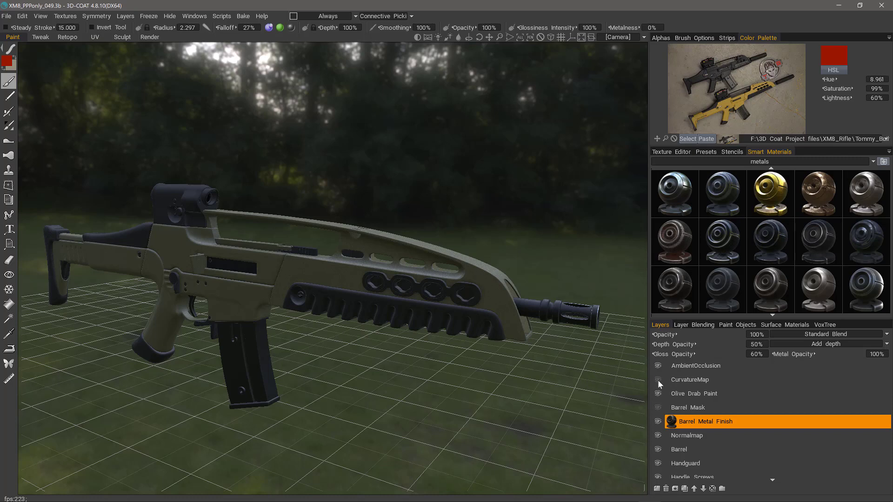
ctrl+click(677, 380)
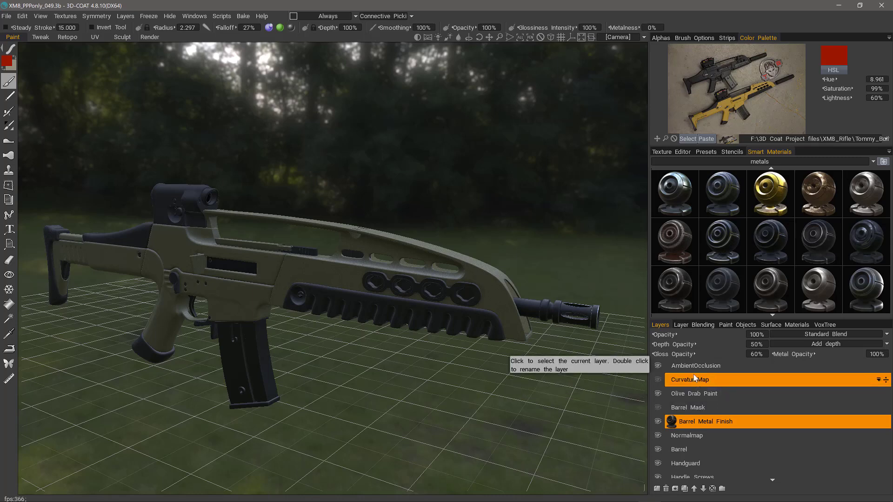
ctrl+click(694, 379)
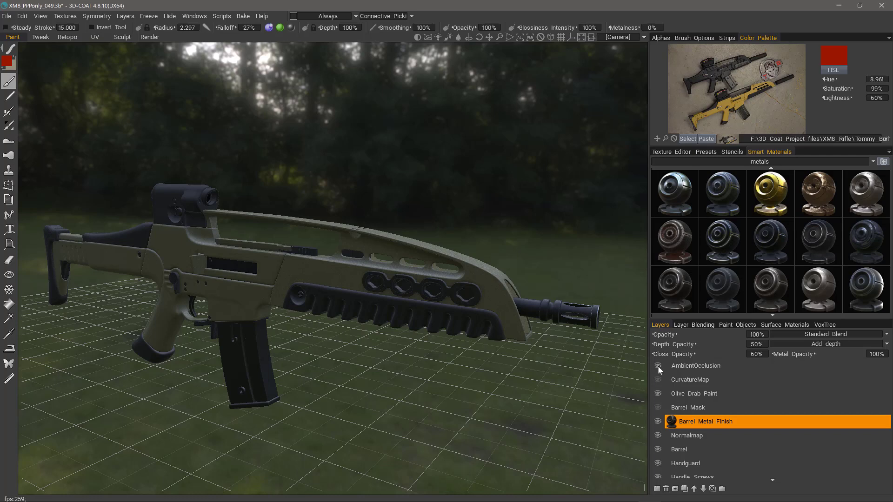
- Examine the CurvatureMap layer on the handguard and barrel with AmbientOcclusion hidden, and restore AmbientOcclusion visibility
click(658, 366)
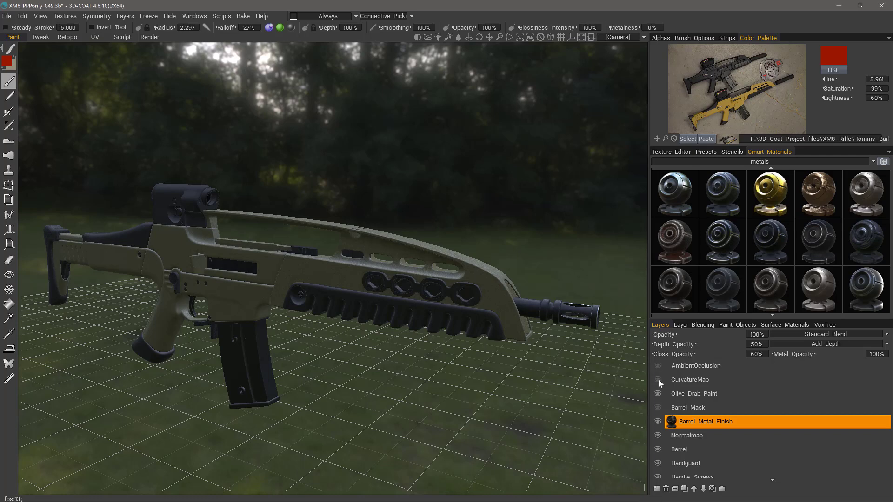
click(658, 379)
drag(459, 349, 470, 343)
right_drag(470, 343, 441, 325)
middle_drag(441, 325, 312, 325)
right_drag(313, 325, 329, 335)
drag(329, 336, 201, 138)
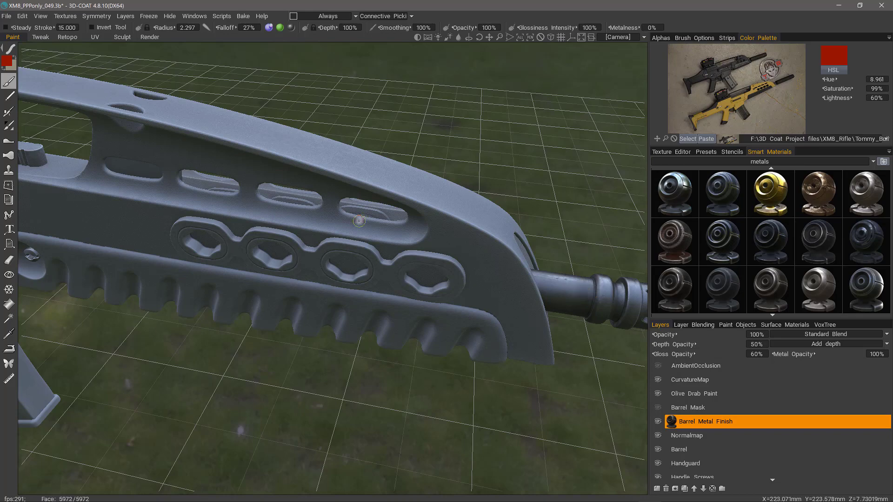
alt+drag(619, 307, 511, 309)
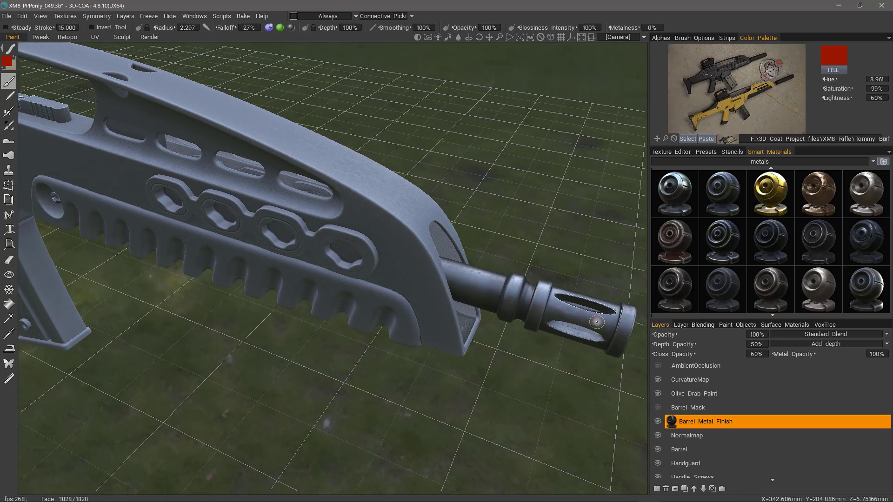
mouse_move(179, 189)
alt+mouse_down()
mouse_move(205, 189)
mouse_move(131, 172)
mouse_move(138, 180)
mouse_move(143, 167)
mouse_move(164, 173)
alt+mouse_up()
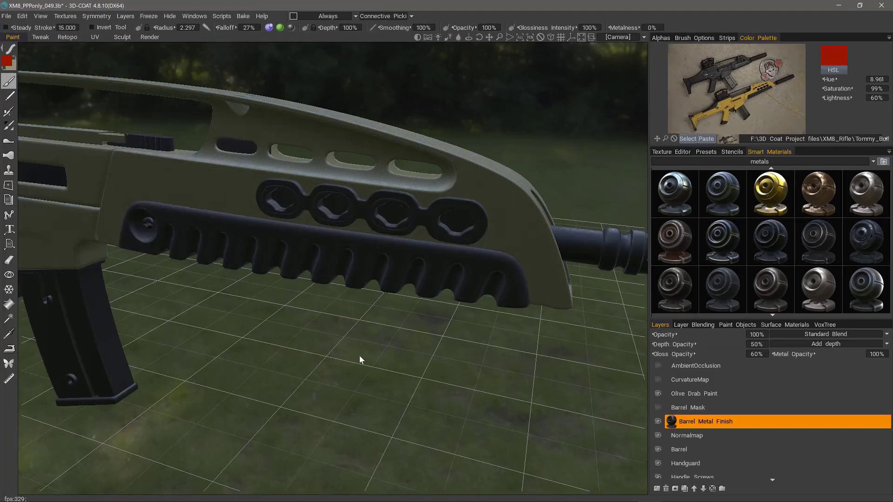
click(657, 366)
- Isolate the Barrel paint object and return to the layer list
drag(605, 369, 561, 403)
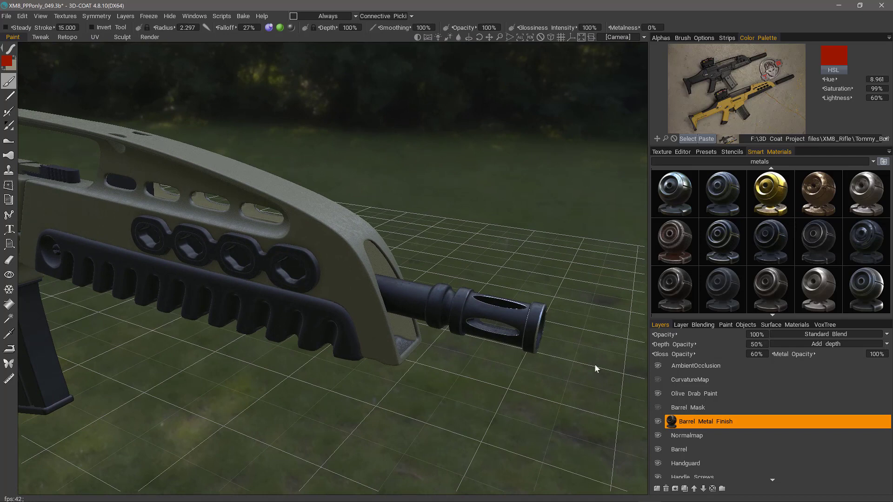
click(738, 325)
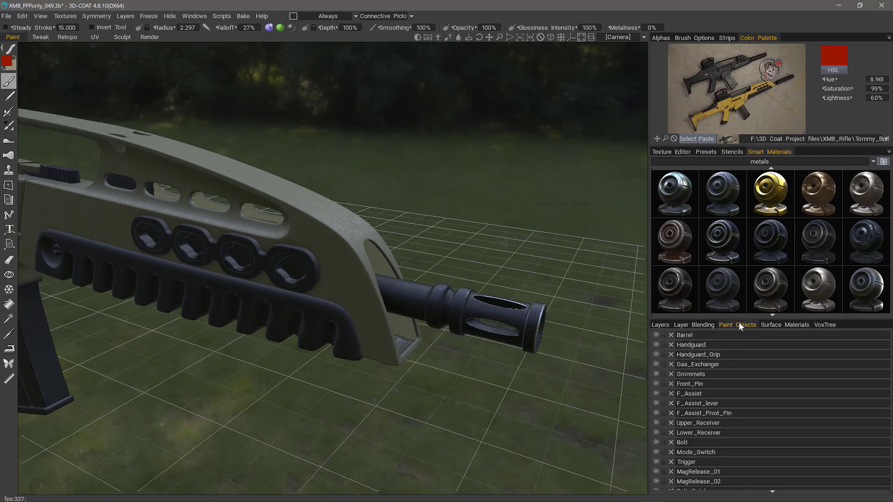
alt+click(655, 335)
click(658, 325)
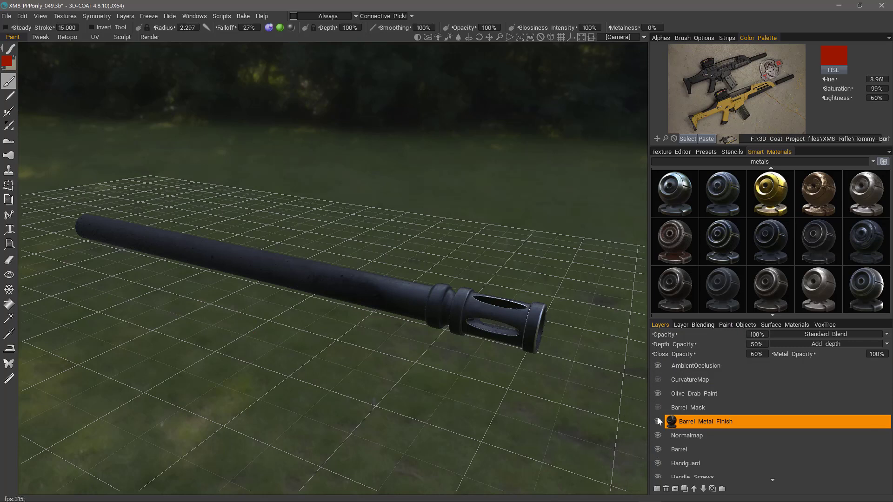
- Isolate the Barrel Metal Finish layer and make the Normalmap, Barrel and Barrel Mask layers visible as well
key(alt)
click(676, 422)
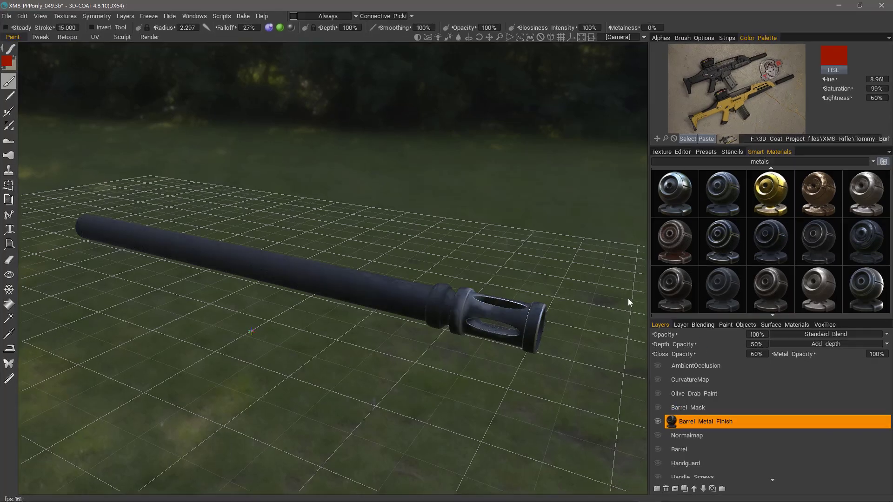
click(658, 435)
click(657, 450)
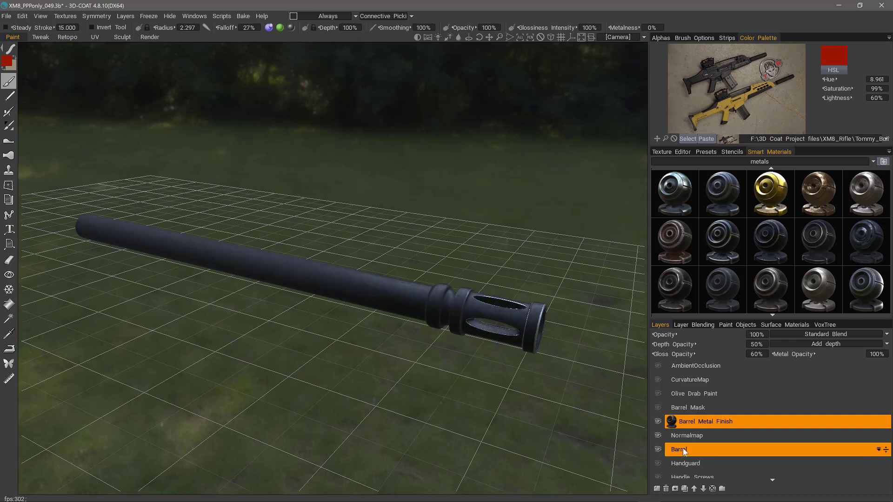
click(658, 407)
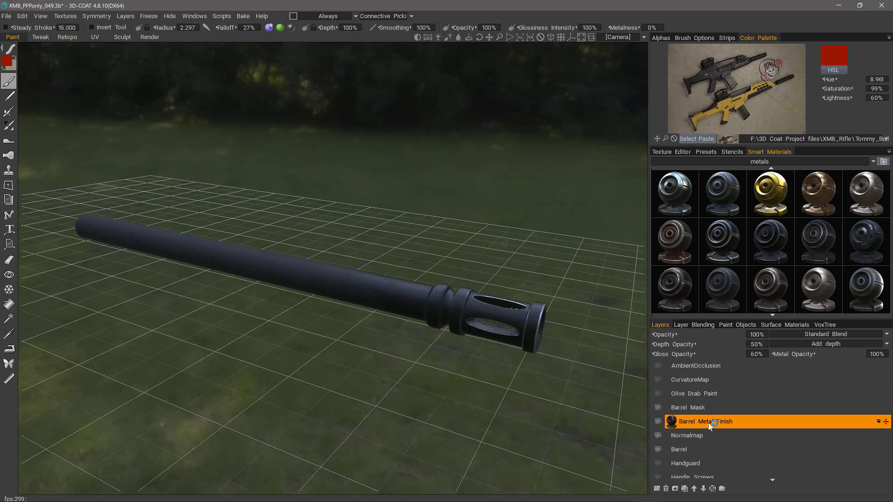
- Hide the Barrel Metal Finish and Barrel Mask layers, keeping Barrel Mask as the selected layer
drag(511, 386, 579, 325)
scroll(579, 345, up, 2)
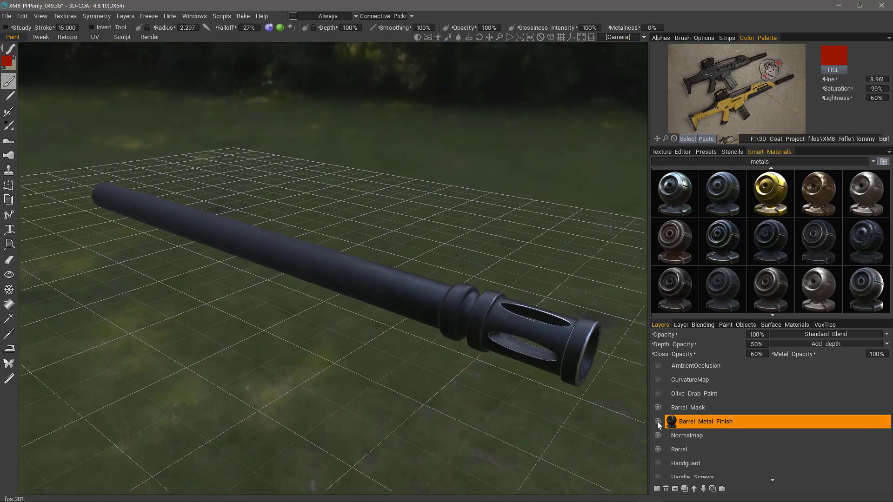
click(657, 422)
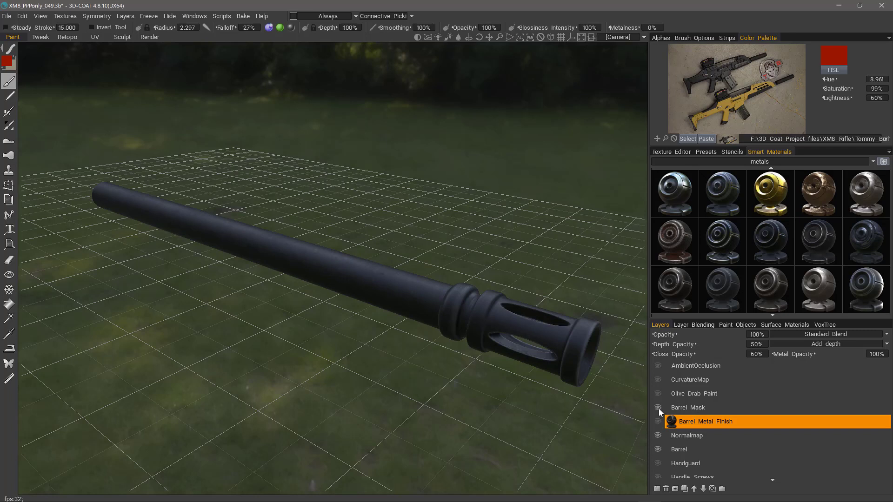
click(674, 408)
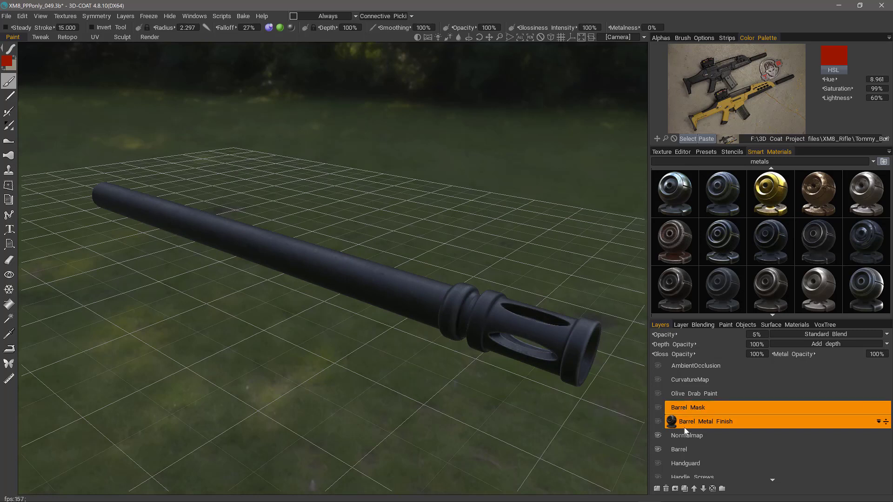
- Add a new layer directly above Barrel Mask and name it Gunmetal finsh
click(656, 489)
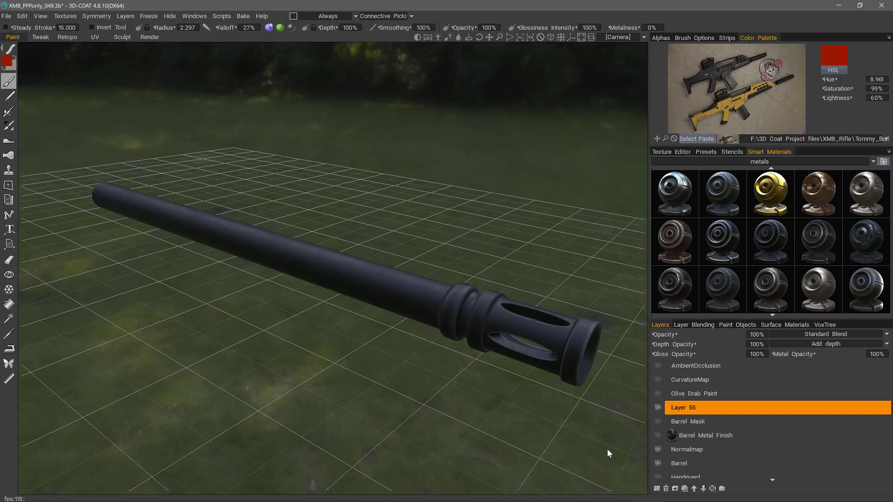
double_click(690, 411)
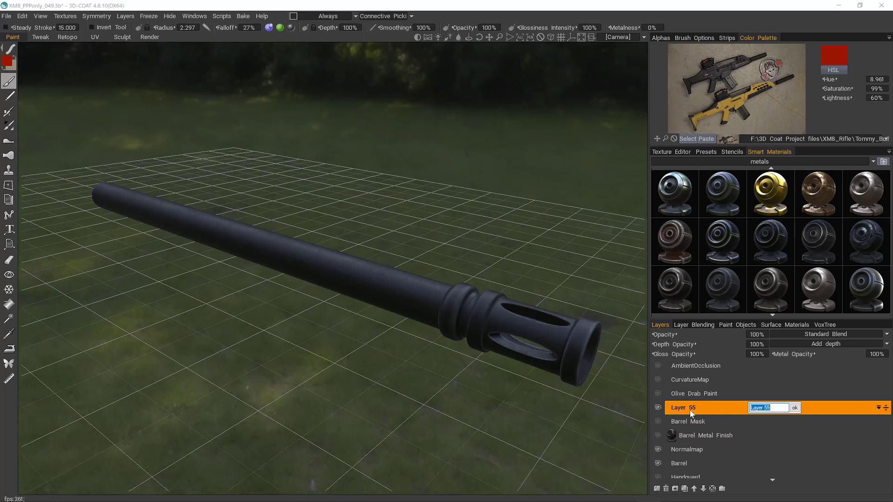
text(Gunmetal finsh)
key(Return)
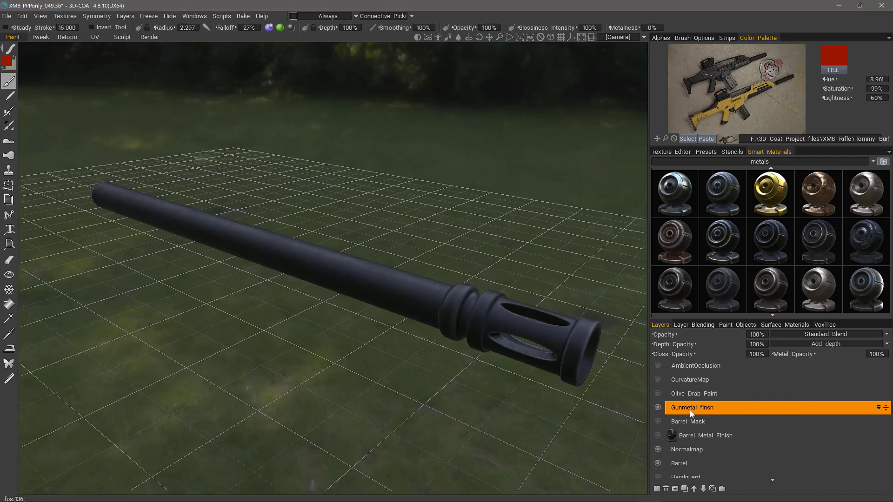
- Activate the dark worn-edge smart material, second in the second row of the metals set, and place its preview over the barrel's flash hider
click(731, 235)
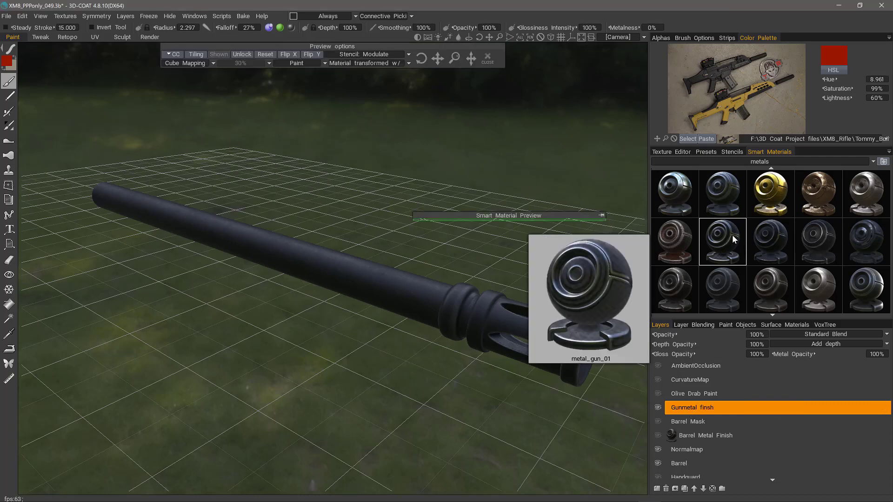
click(603, 216)
drag(580, 215, 595, 222)
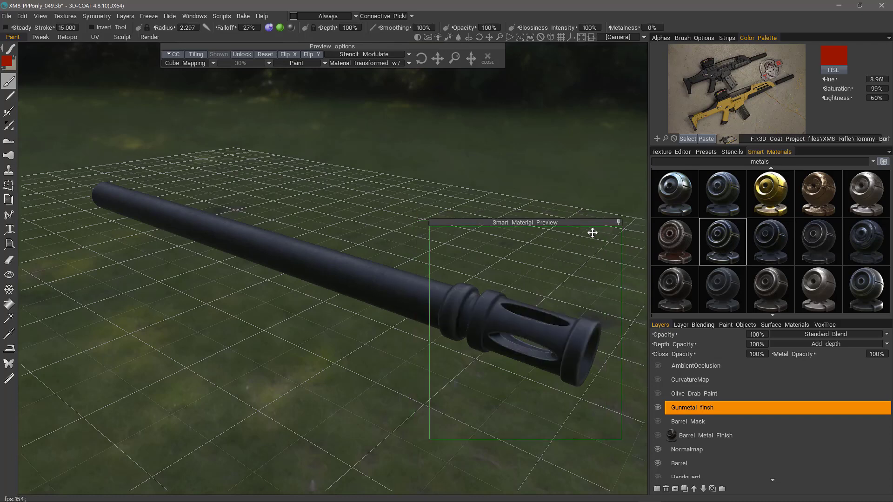
drag(458, 56, 459, 57)
scroll(501, 350, up, 5)
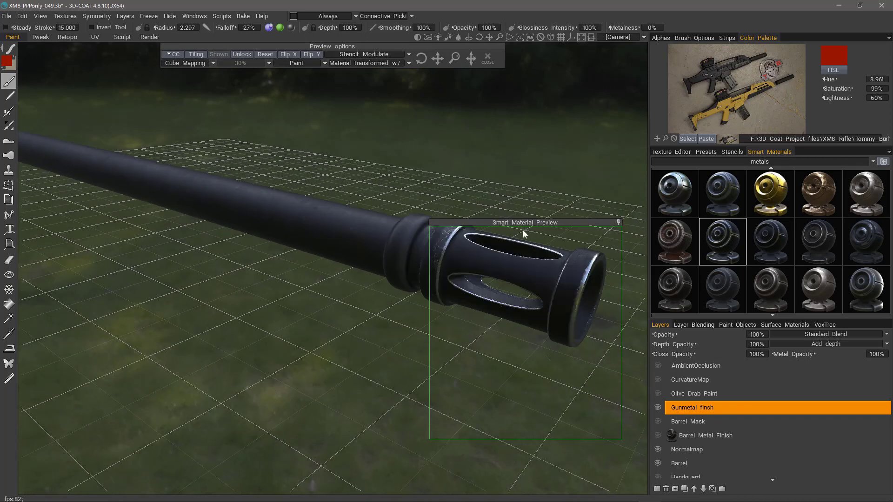
drag(524, 223, 517, 200)
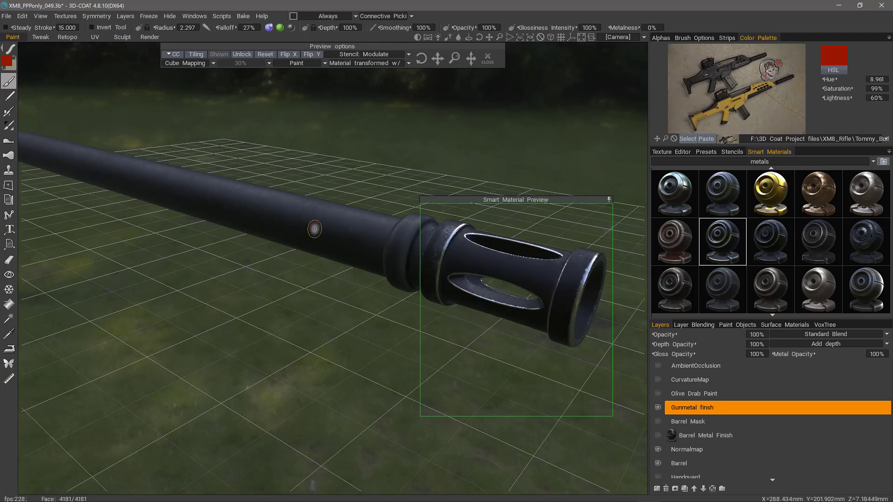
- Set the brush falloff to 35% and check the smart material preview around the barrel's muzzle rim
scroll(583, 276, up, 2)
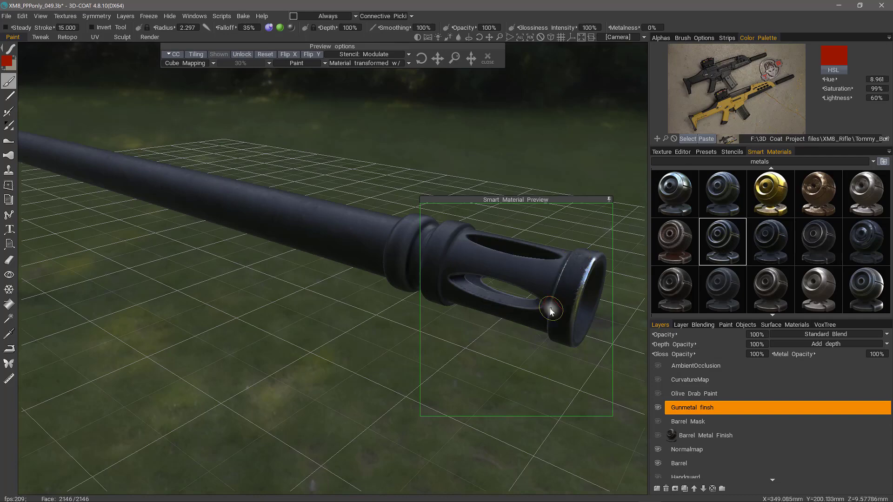
mouse_move(551, 278)
alt+mouse_down()
mouse_move(554, 269)
mouse_move(487, 279)
mouse_move(475, 268)
mouse_move(489, 286)
alt+mouse_up()
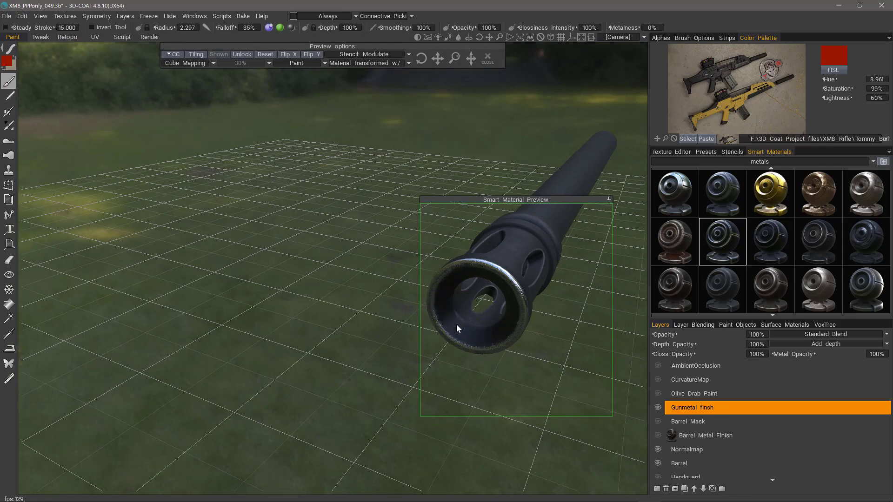
alt+drag(459, 324, 467, 200)
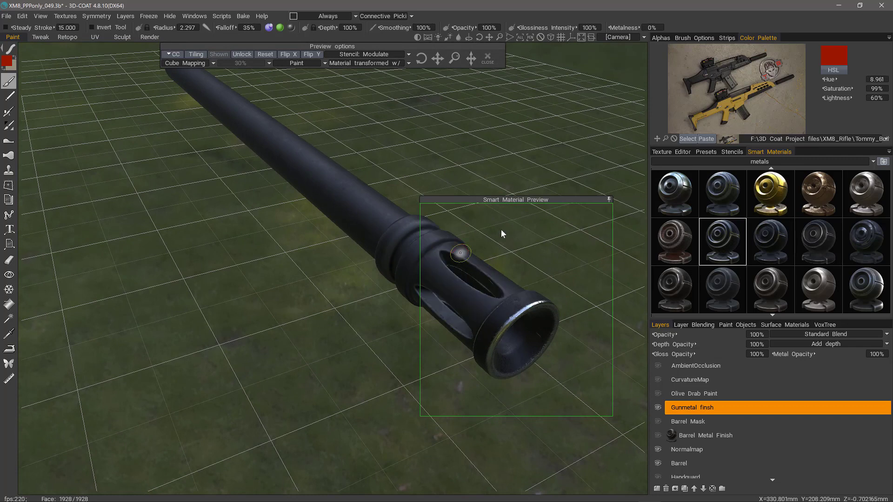
- Switch the viewport background to Vertical Gradient and inspect the smart material preview on the flash hider's slots and rim
click(614, 37)
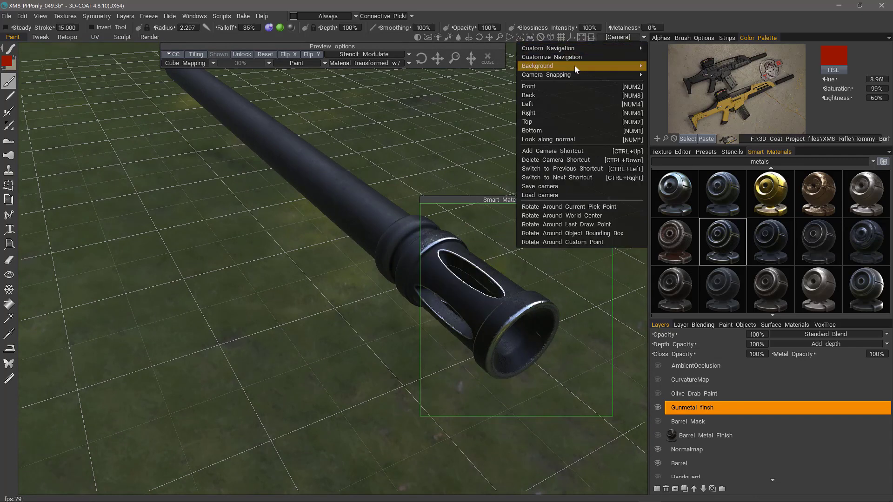
mouse_move(558, 69)
click(465, 71)
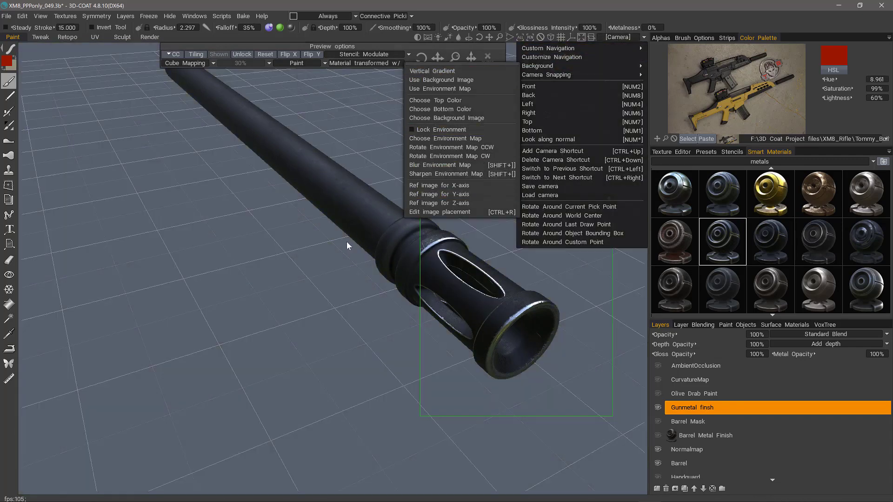
alt+drag(494, 325, 487, 290)
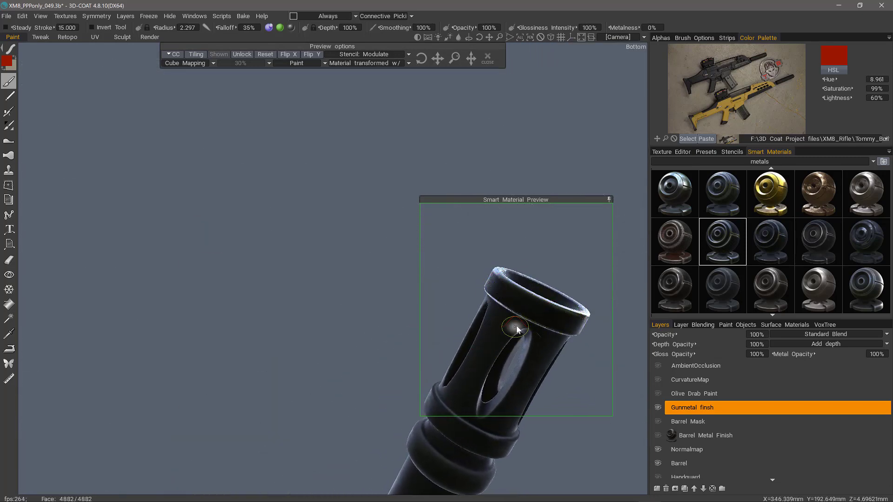
drag(506, 427, 520, 376)
drag(414, 343, 450, 281)
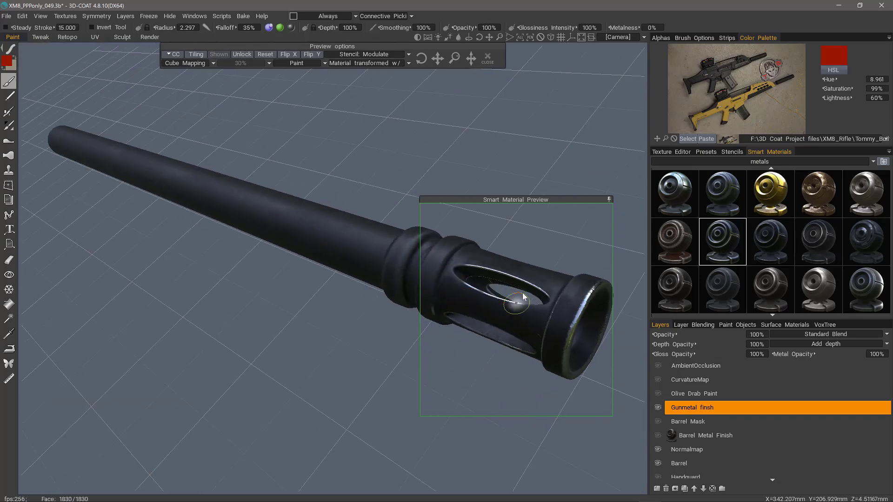
drag(518, 285, 504, 270)
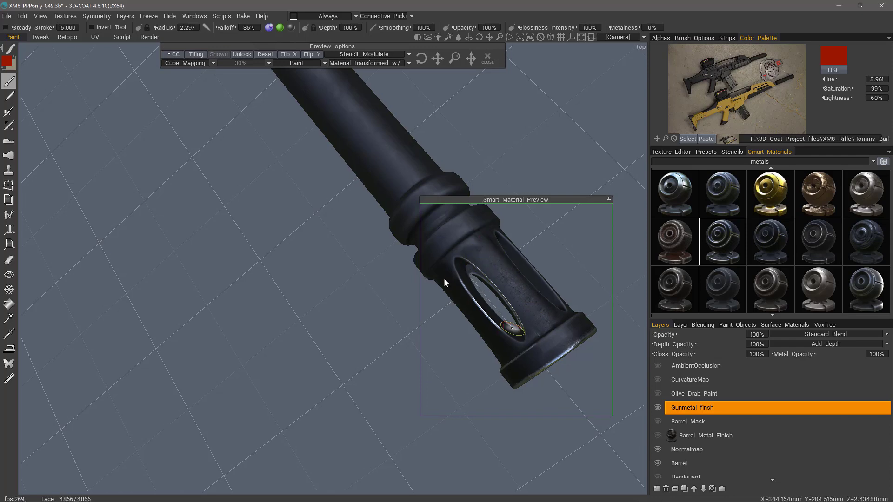
- Try painting the smart material over the flash hider at 100% opacity, and undo the stroke
alt+drag(488, 314, 464, 267)
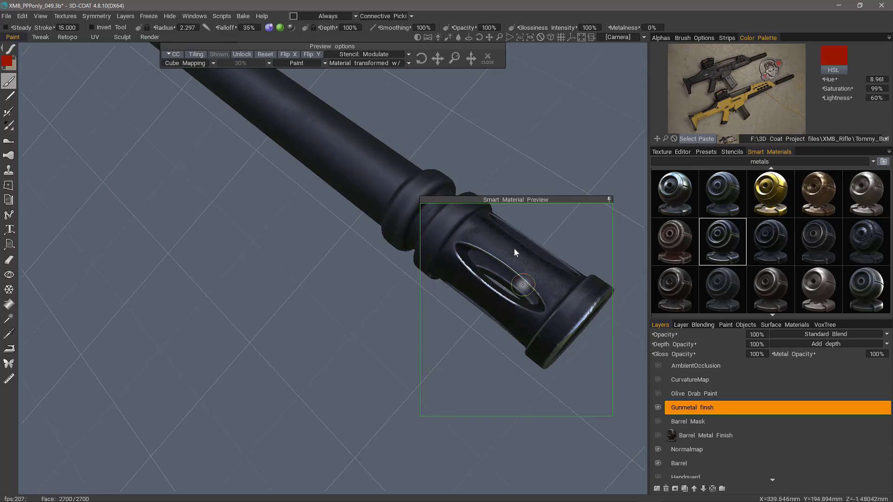
alt+drag(450, 225, 441, 319)
key(ctrl+z)
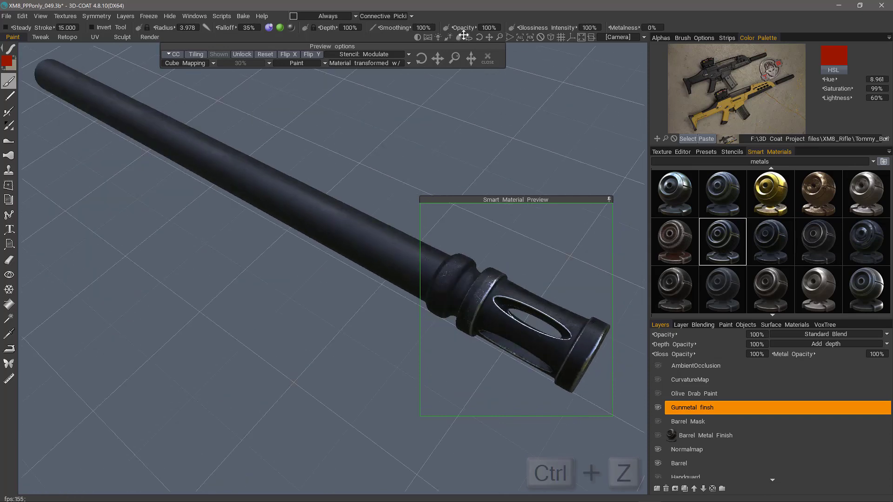
- Set the brush opacity to 39% and paint the smart material over the flash hider and the rings behind it
drag(459, 27, 413, 29)
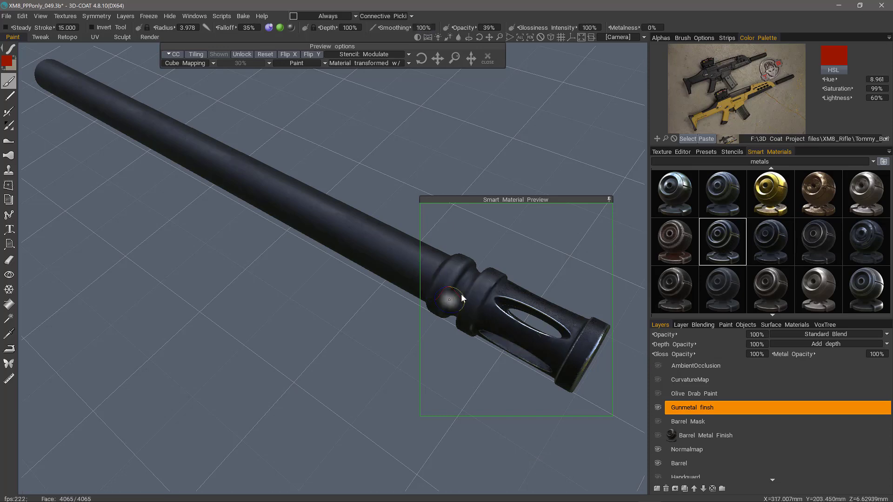
drag(468, 341, 456, 329)
right_drag(461, 340, 449, 299)
mouse_move(427, 315)
mouse_down()
mouse_move(452, 304)
mouse_move(437, 364)
mouse_move(521, 236)
mouse_move(484, 357)
mouse_move(561, 362)
mouse_up()
alt+drag(439, 316, 564, 343)
right_drag(564, 343, 568, 377)
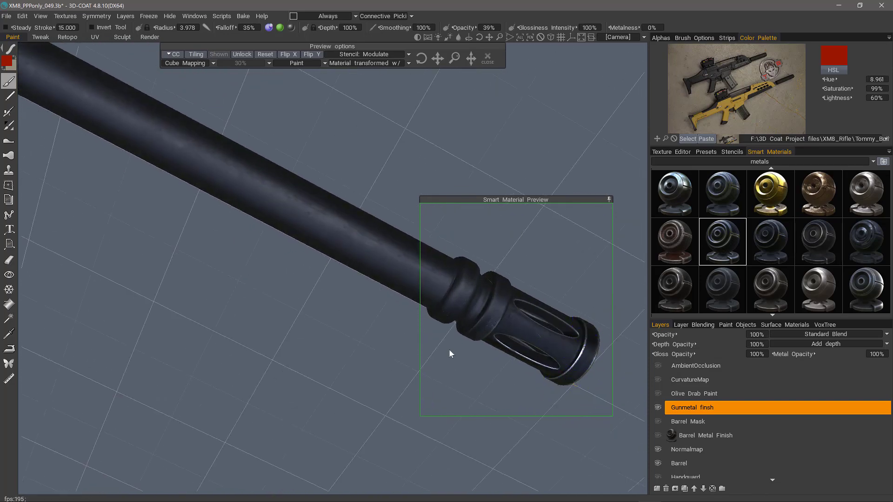
- Widen the Smart Material Preview so it covers more of the flash hider, and turn to the barrel's opposite side
alt+drag(448, 347, 515, 358)
middle_drag(530, 347, 502, 346)
drag(419, 293, 367, 292)
right_drag(474, 291, 481, 321)
scroll(546, 334, up, 5)
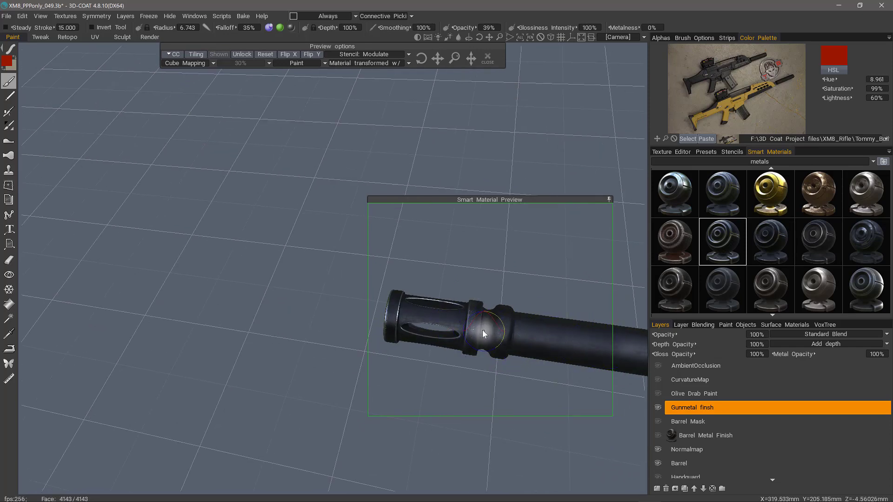
- Brush the smart material over the flash hider's slots and adjoining rings from the opposite side
right_drag(481, 331, 472, 330)
mouse_move(418, 300)
alt+mouse_down()
mouse_move(442, 347)
mouse_move(408, 343)
alt+mouse_up()
mouse_move(407, 343)
right_down()
mouse_move(389, 372)
mouse_move(455, 269)
mouse_move(433, 355)
mouse_move(384, 351)
mouse_move(381, 367)
mouse_move(386, 335)
mouse_move(397, 346)
mouse_move(395, 321)
right_up()
mouse_move(394, 320)
alt+mouse_down()
mouse_move(401, 369)
mouse_move(396, 362)
alt+mouse_up()
right_drag(396, 366, 462, 307)
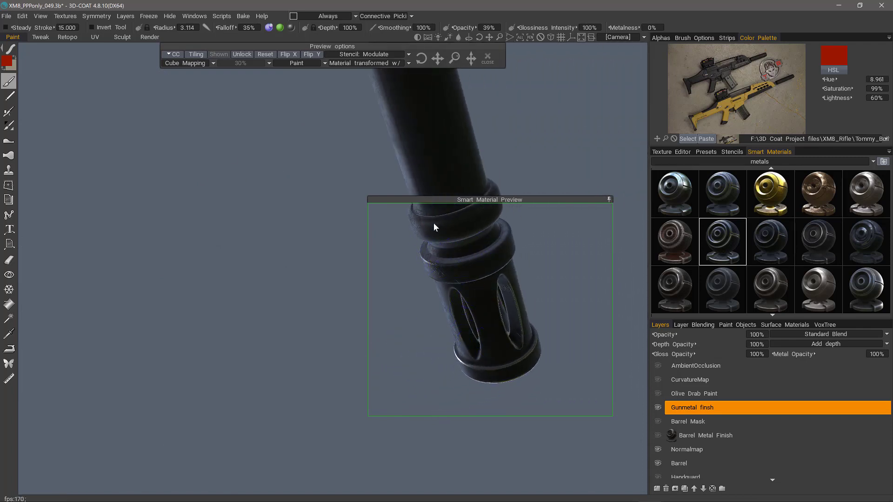
- Touch up the underside, muzzle rim and ring groove of the flash hider with a smaller brush
mouse_move(445, 227)
alt+mouse_down()
mouse_move(389, 260)
mouse_move(423, 233)
mouse_move(434, 251)
alt+mouse_up()
right_drag(434, 250, 418, 322)
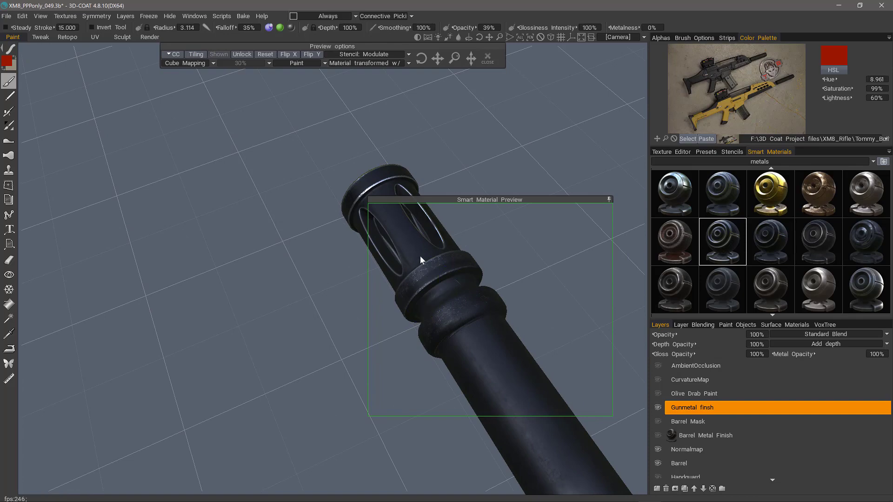
right_drag(415, 254, 482, 325)
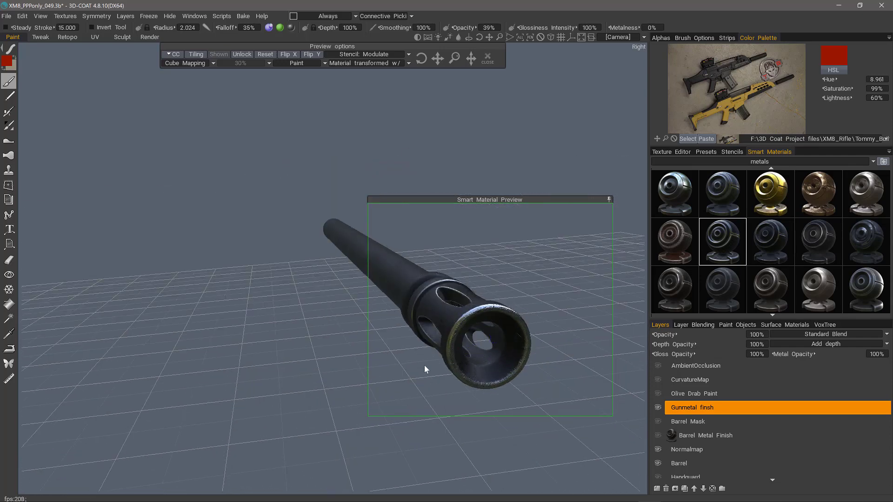
right_drag(426, 371, 414, 265)
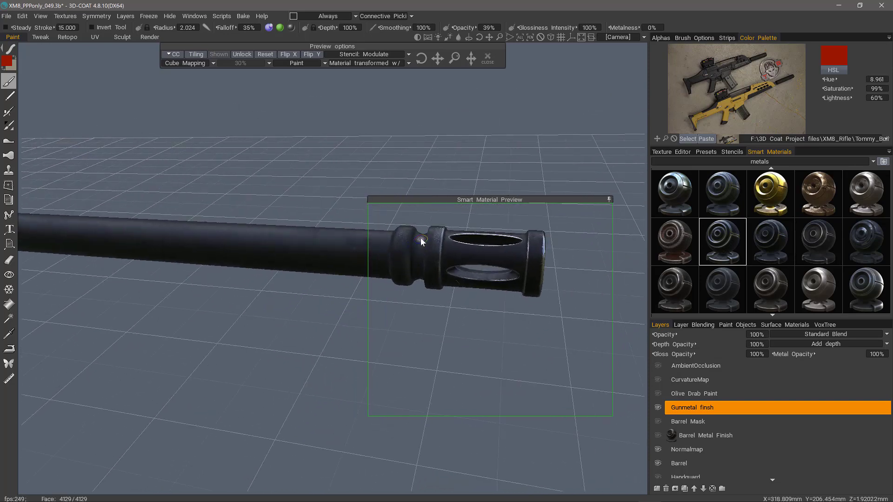
alt+drag(396, 270, 412, 262)
alt+right_drag(413, 262, 510, 216)
- Collapse the Smart Material Preview, move it clear of the barrel, and brush along the barrel tube with a radius of 7.557
click(608, 199)
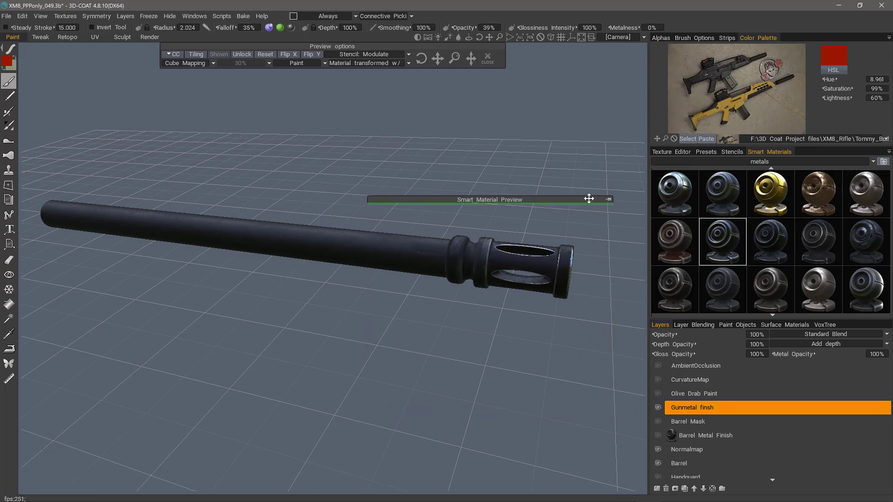
drag(588, 197, 557, 143)
mouse_move(524, 168)
mouse_down()
mouse_move(425, 257)
mouse_move(410, 239)
mouse_up()
scroll(412, 240, up, 8)
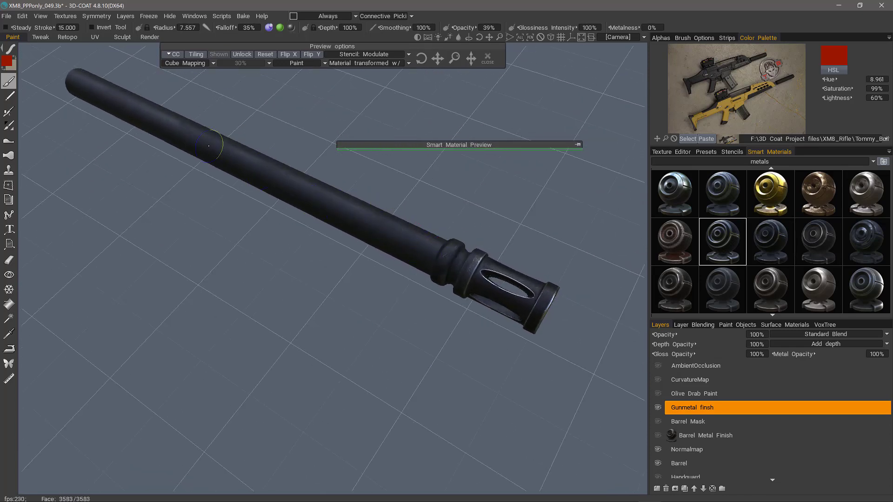
mouse_move(209, 145)
right_down()
mouse_move(400, 231)
mouse_move(270, 150)
right_up()
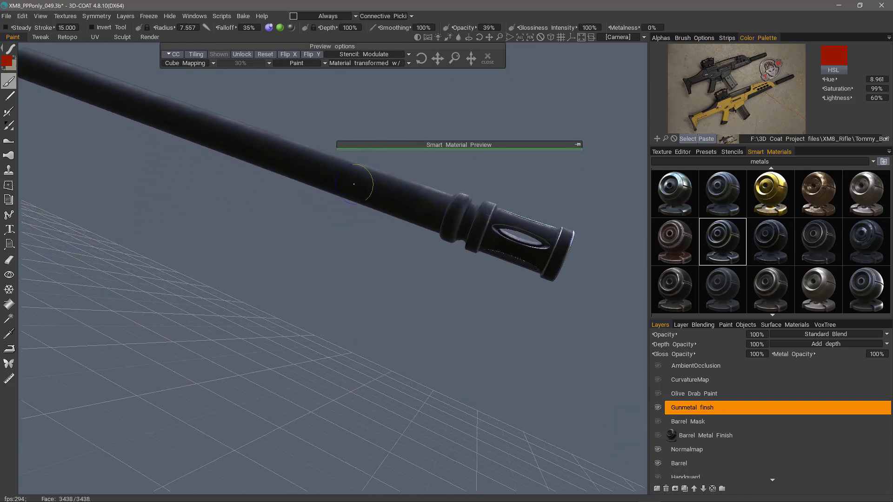
alt+drag(145, 104, 326, 208)
middle_drag(326, 208, 369, 223)
mouse_move(369, 223)
right_down()
mouse_move(355, 325)
mouse_move(339, 299)
right_up()
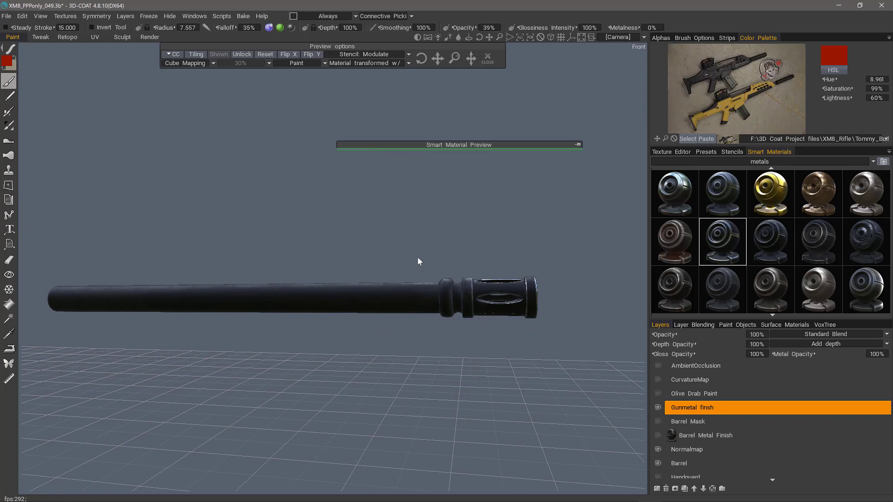
- Switch to orthographic projection and frame the whole barrel in the front view
key(KP_5)
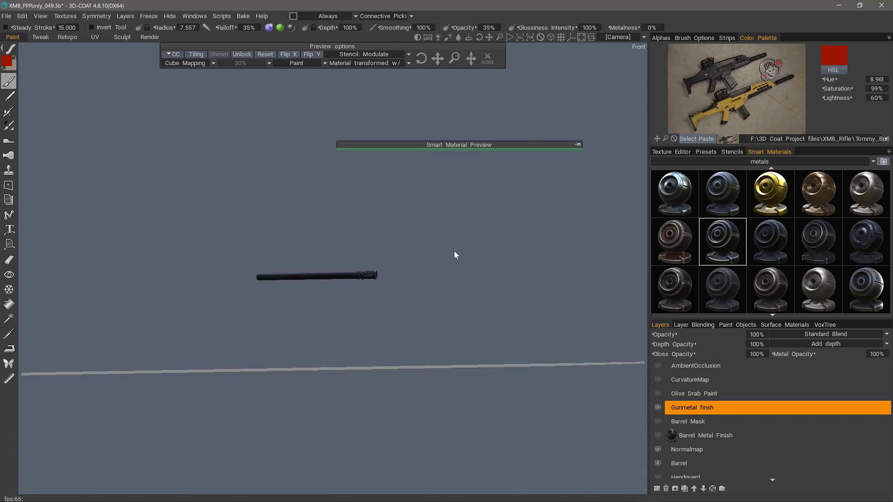
right_drag(454, 250, 340, 242)
middle_drag(326, 233, 432, 223)
right_drag(403, 226, 587, 235)
middle_drag(532, 223, 447, 250)
right_drag(409, 231, 477, 218)
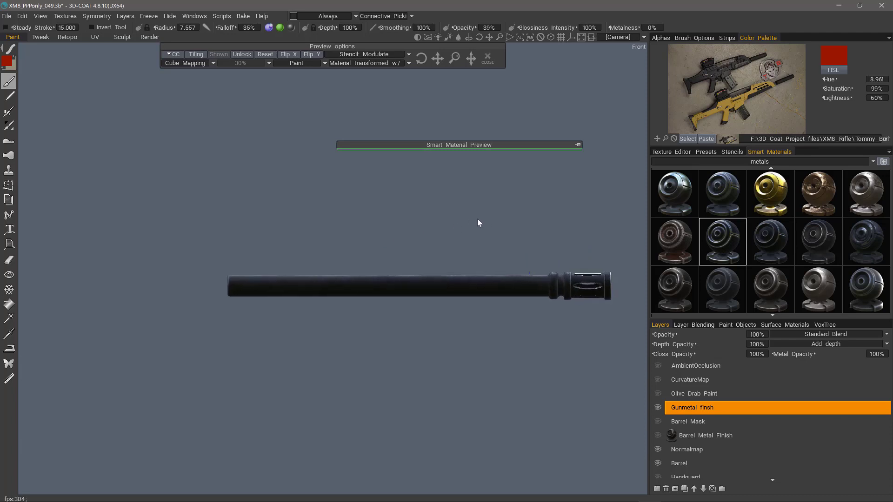
- Turn off Ignore Back Faces and apply the smart material across the barrel with a rectangle stroke
click(11, 48)
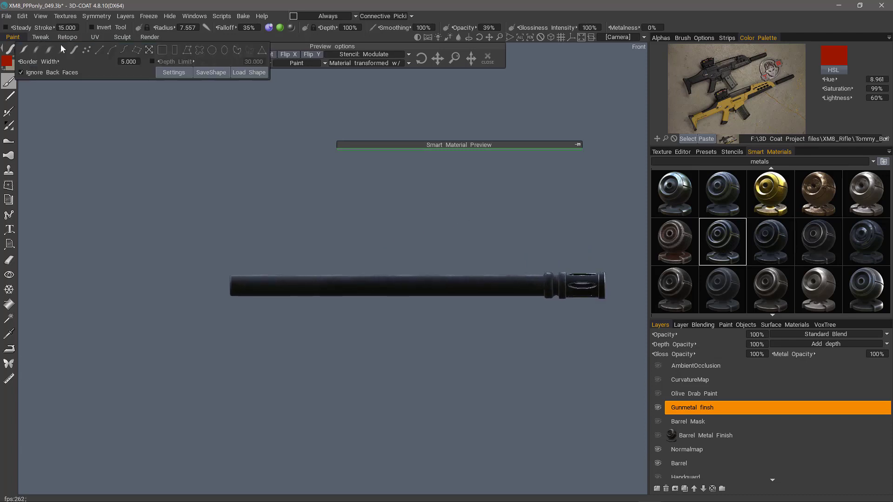
click(31, 73)
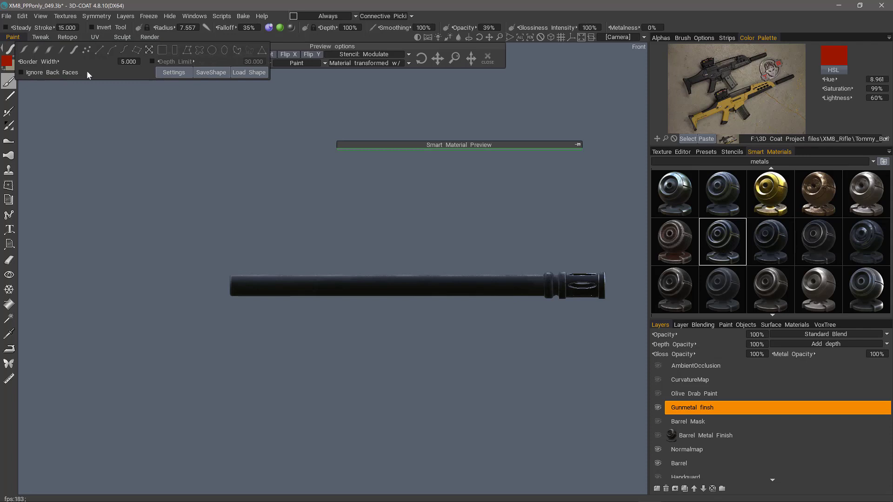
click(174, 50)
drag(208, 241, 542, 352)
alt+drag(435, 255, 438, 264)
alt+middle_drag(439, 264, 403, 344)
scroll(398, 347, up, 4)
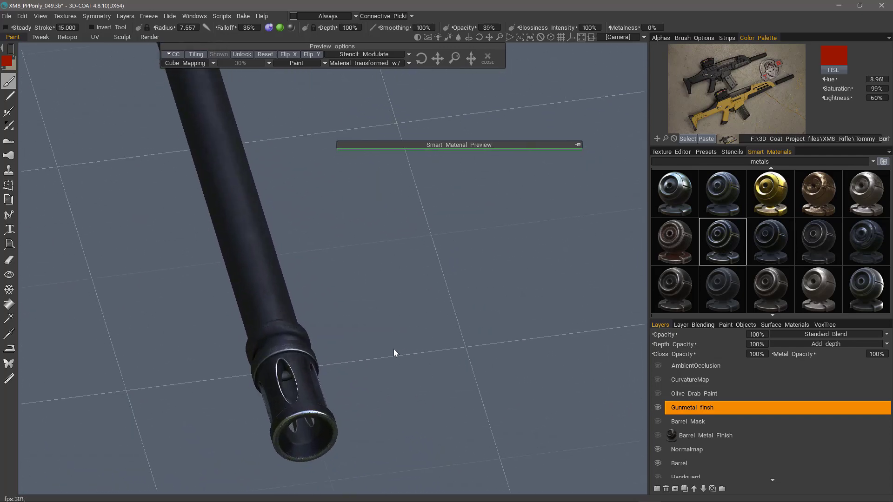
- Restore the freehand brush stroke and perspective projection, and view the flash hider up close
alt+drag(393, 348, 60, 63)
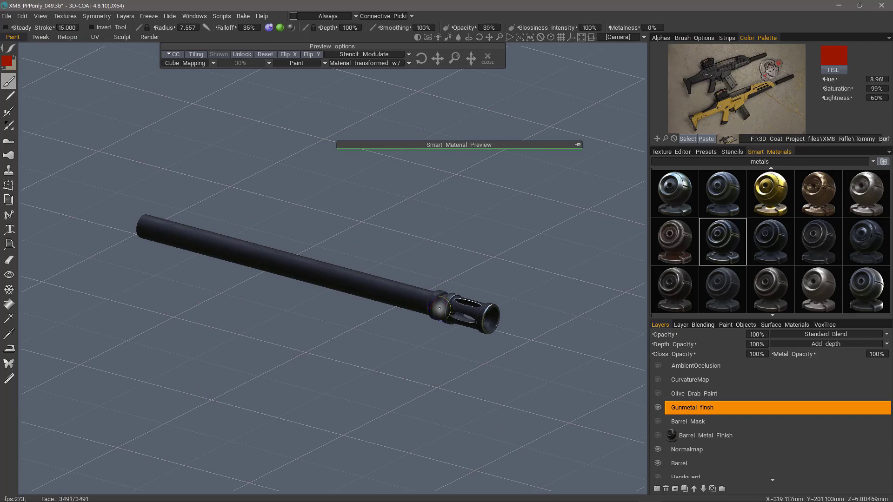
drag(488, 285, 533, 261)
key(KP_5)
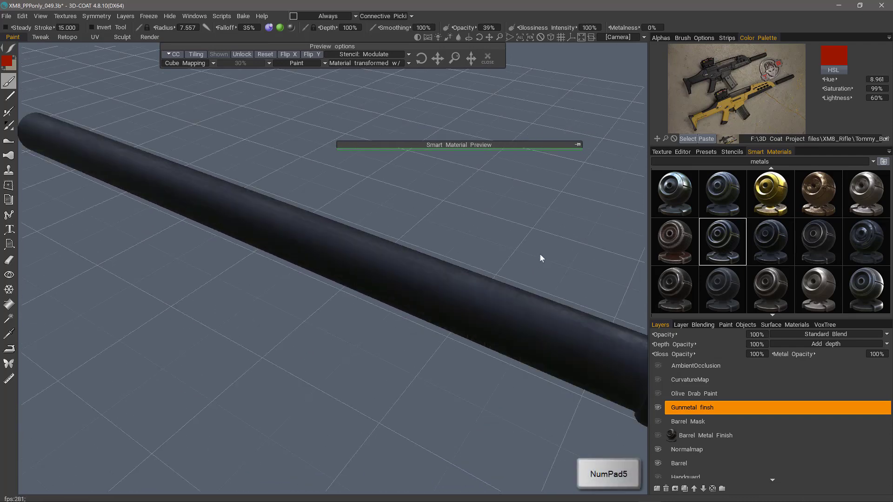
drag(526, 253, 473, 288)
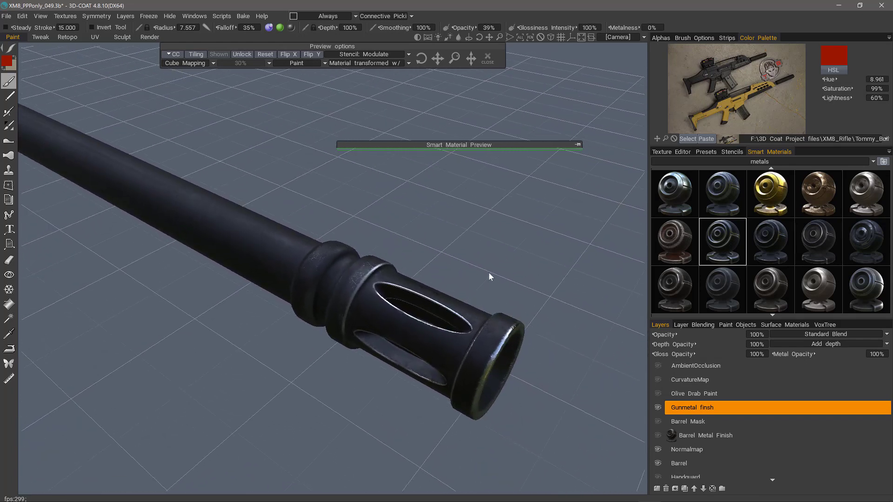
- Attach the dark worn-edge smart material to the Gunmetal finsh layer and accept the attachment notice
mouse_move(729, 243)
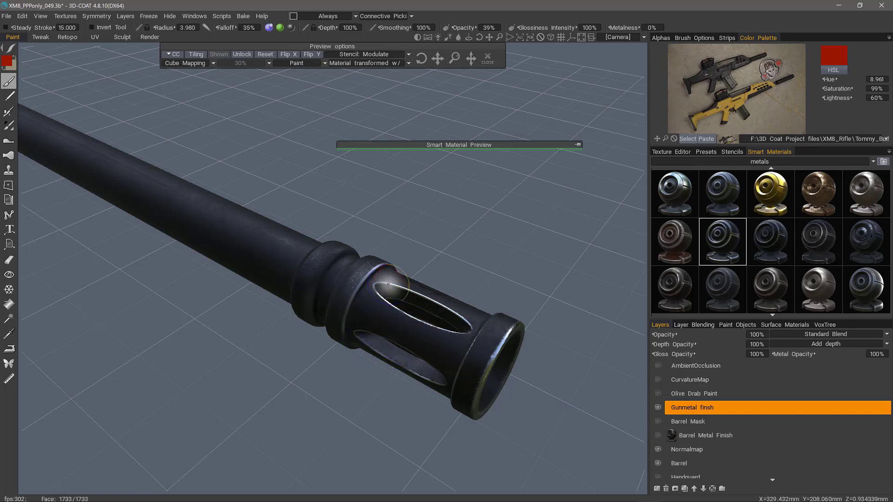
right_click(719, 245)
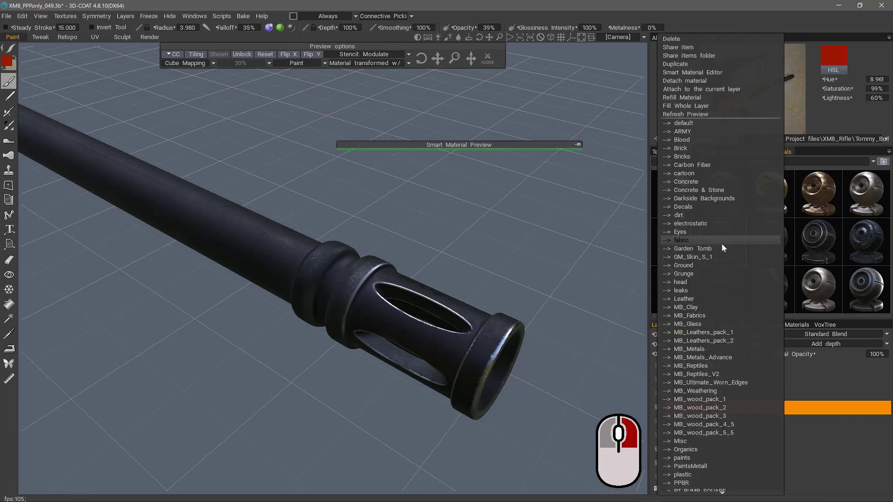
click(707, 89)
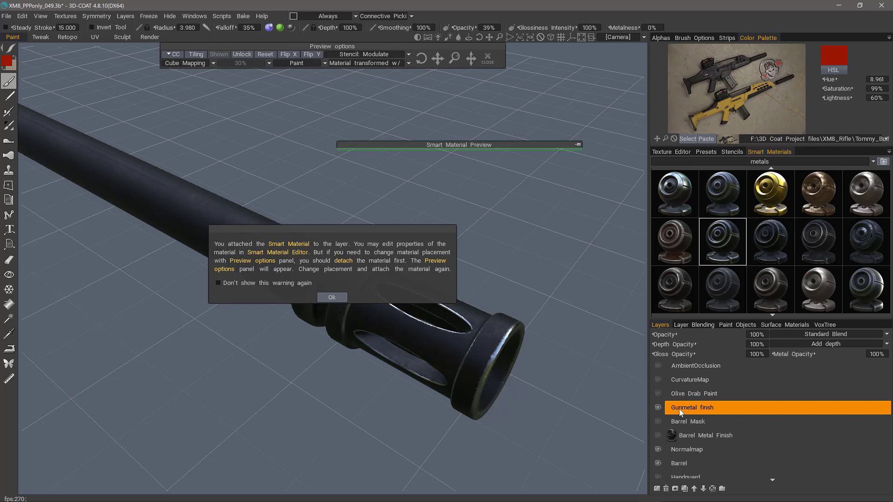
click(332, 297)
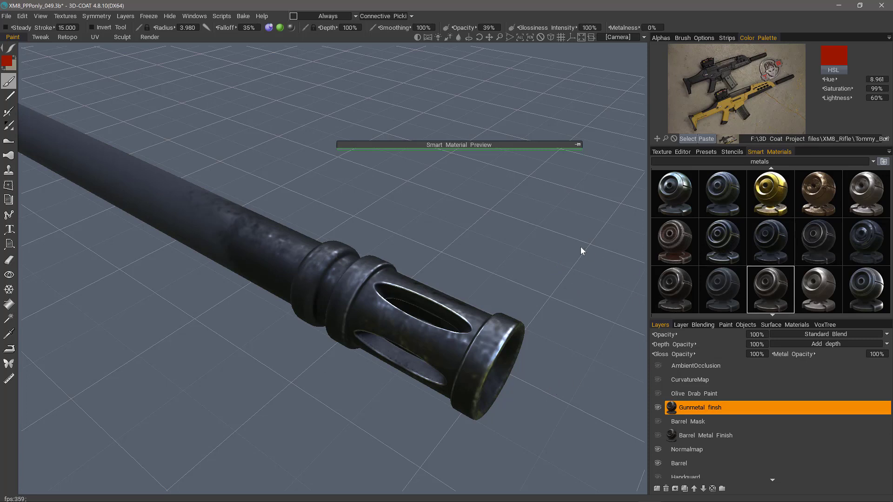
- Compare other smart materials from the metals set on the Gunmetal finsh layer and choose the worn grey one beside the red materials
key(ctrl+z)
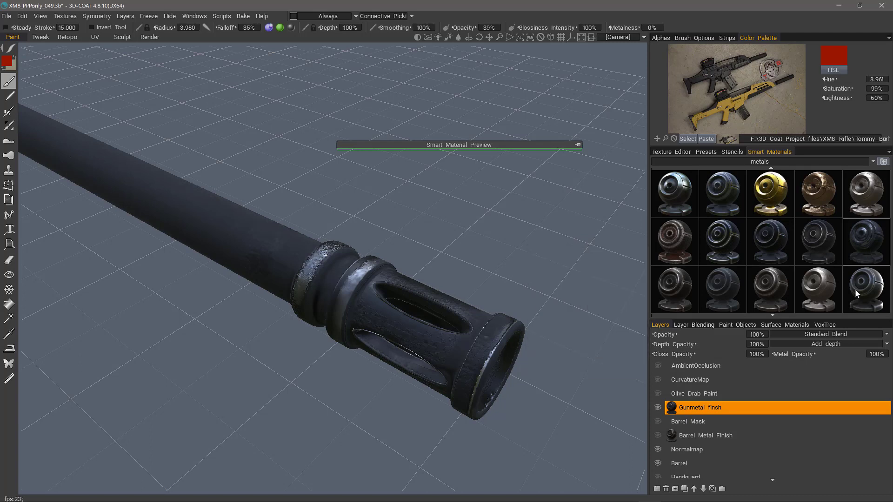
scroll(791, 279, down, 3)
scroll(728, 260, down, 4)
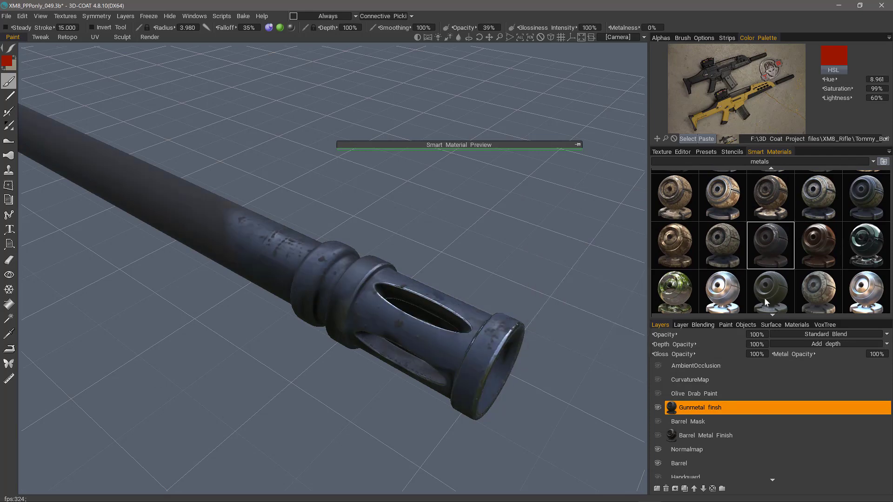
scroll(767, 298, down, 2)
scroll(771, 298, down, 1)
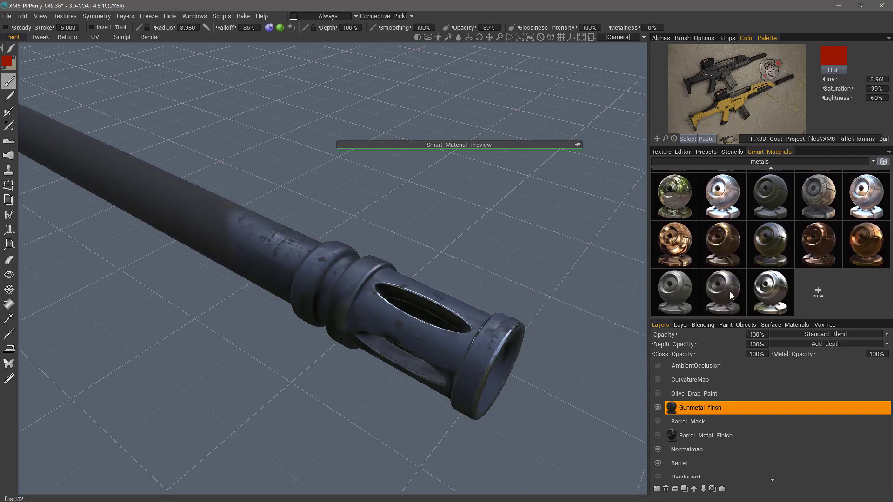
scroll(752, 213, up, 3)
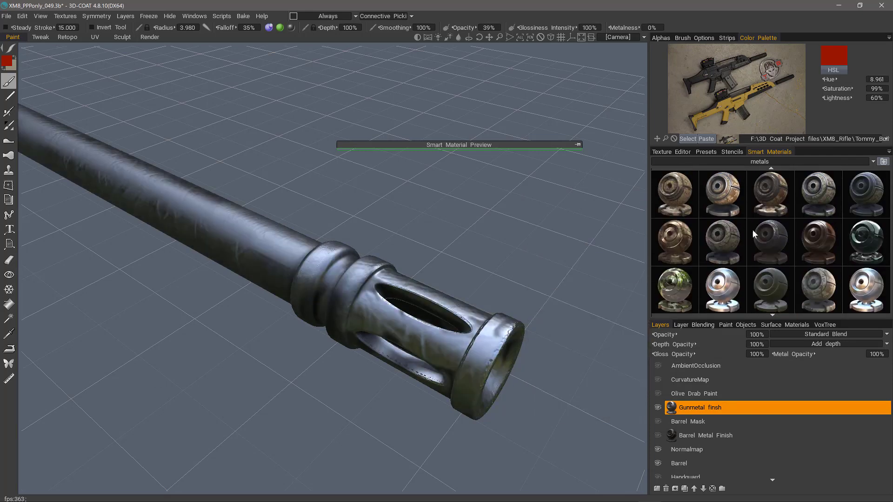
scroll(752, 214, up, 5)
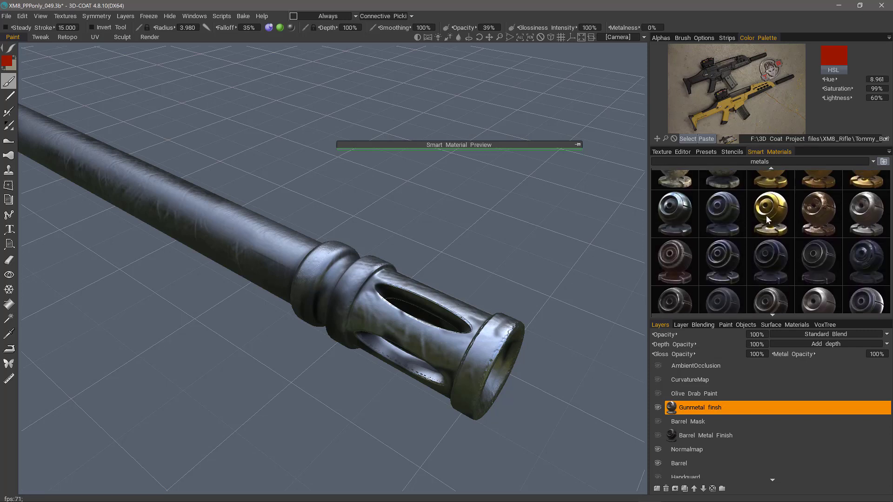
scroll(764, 240, up, 3)
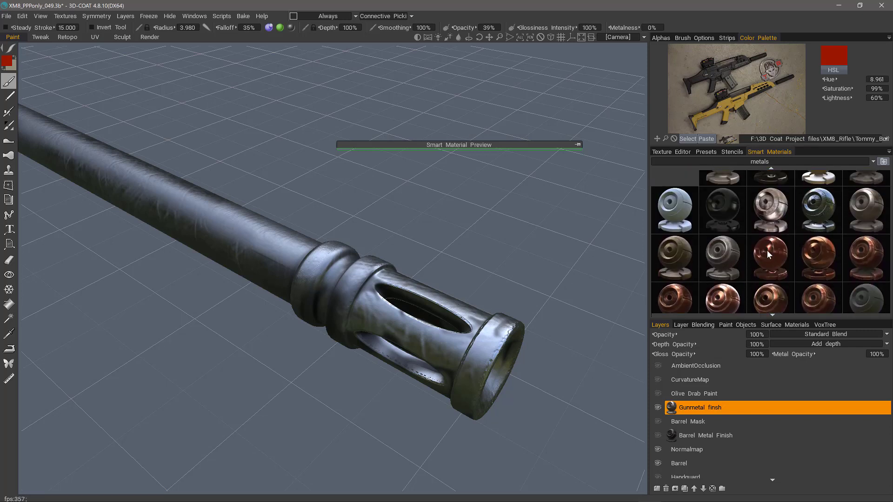
click(730, 256)
- Detach the linked smart material from the Gunmetal finsh layer
mouse_move(671, 407)
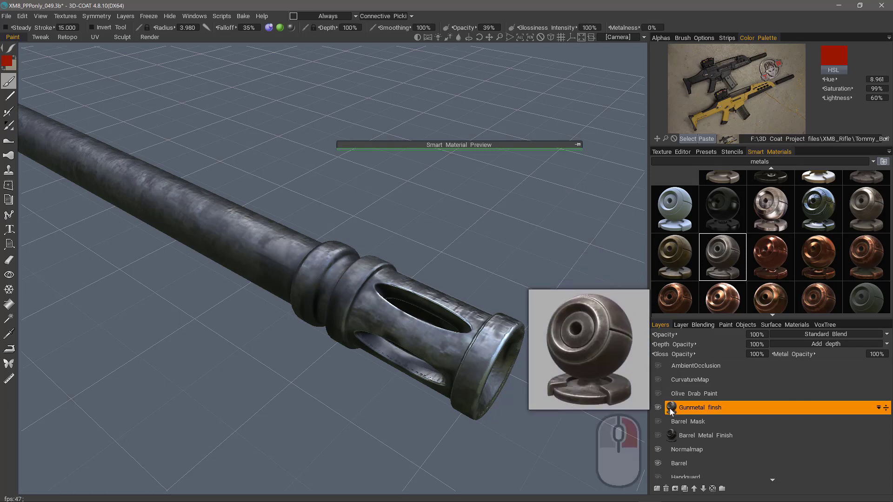
right_click(671, 408)
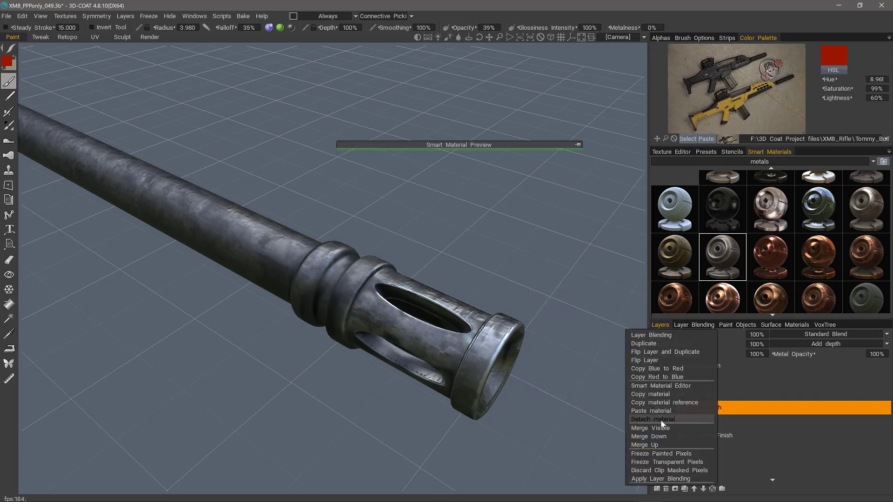
click(669, 419)
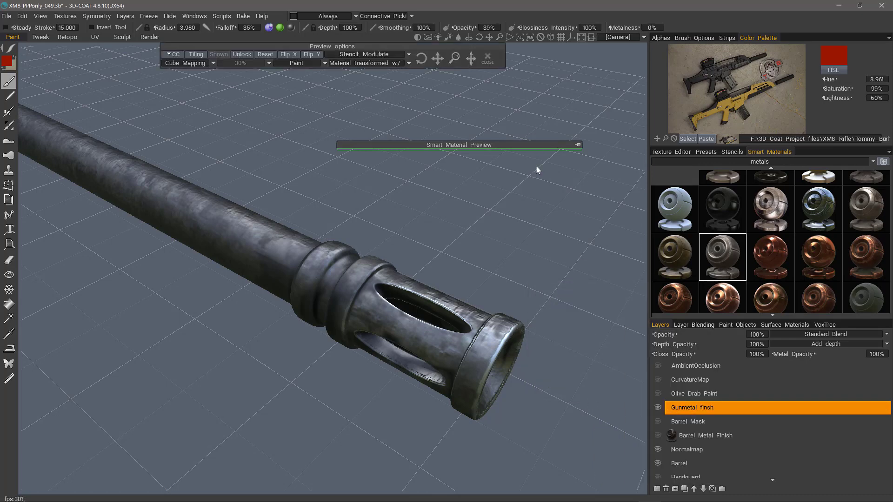
- Close the material preview options and attach the chosen worn grey smart material to the Gunmetal finsh layer
click(469, 58)
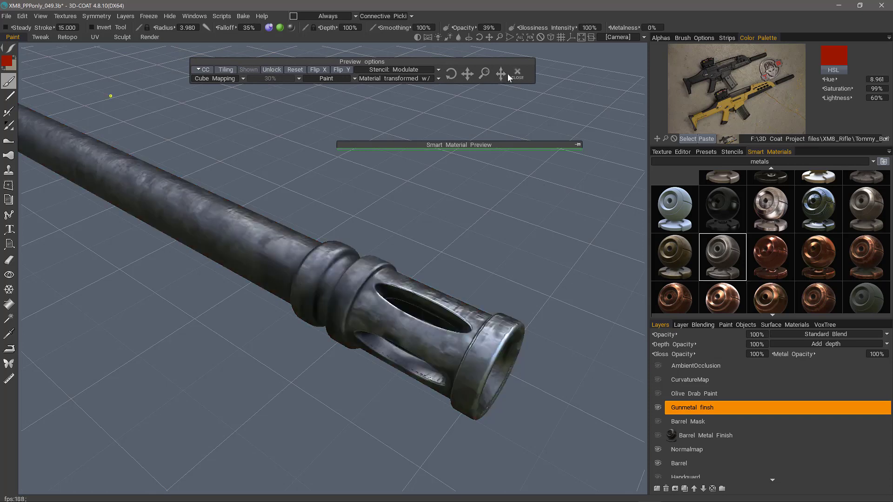
click(487, 58)
right_click(724, 256)
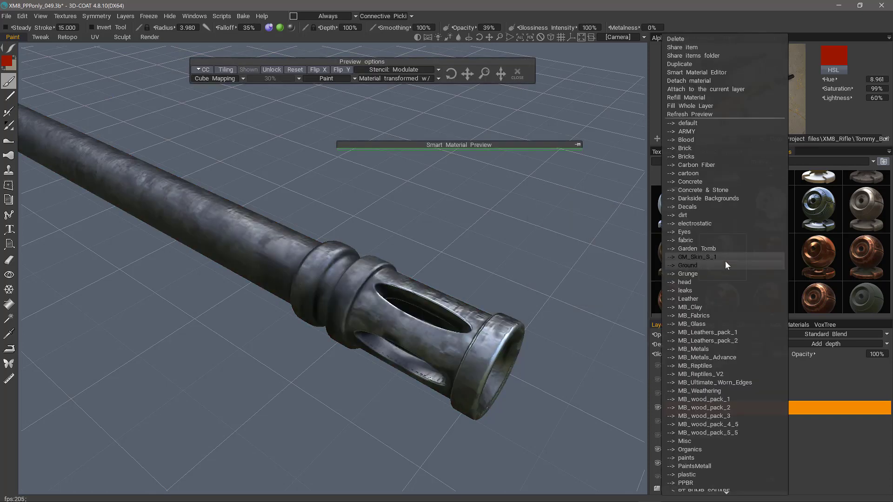
click(677, 90)
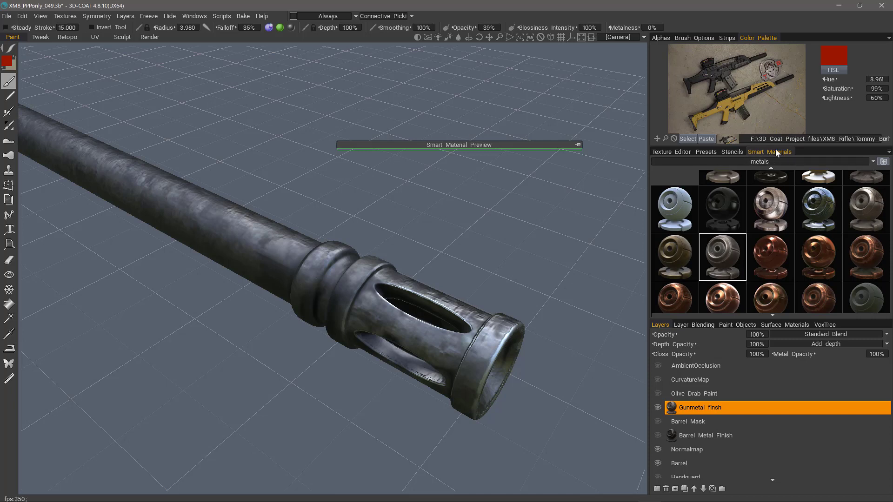
- Show the Mtl. history window and dock it alongside the Smart Materials palette
click(197, 15)
mouse_move(203, 33)
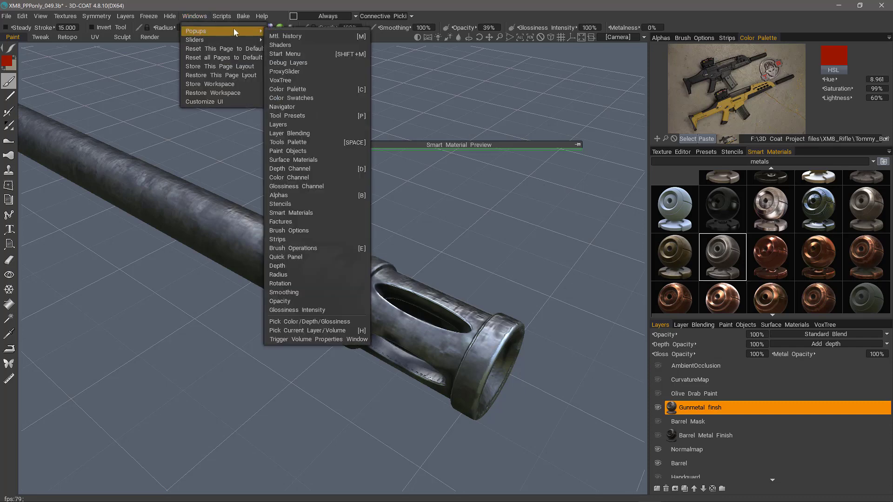
click(312, 35)
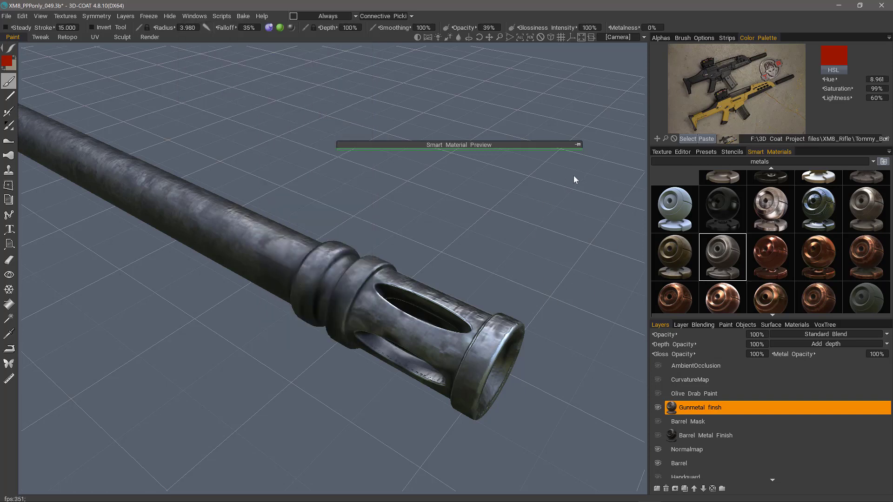
click(195, 15)
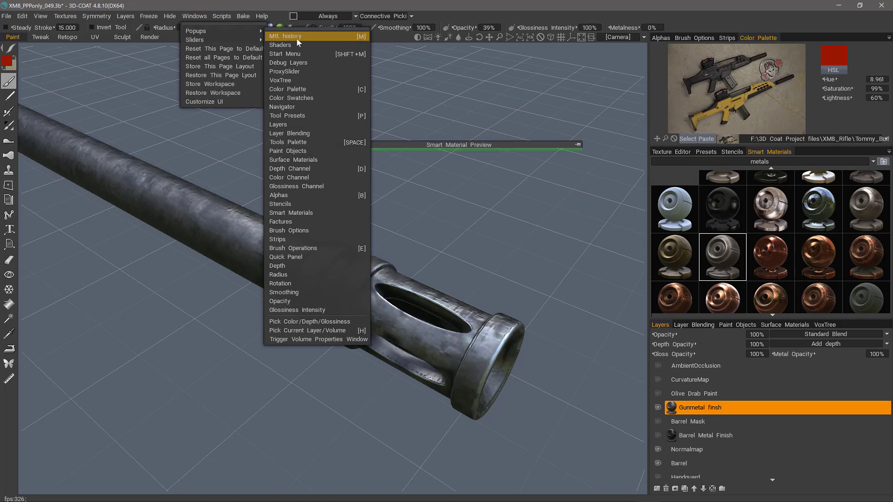
click(298, 37)
drag(572, 132, 813, 152)
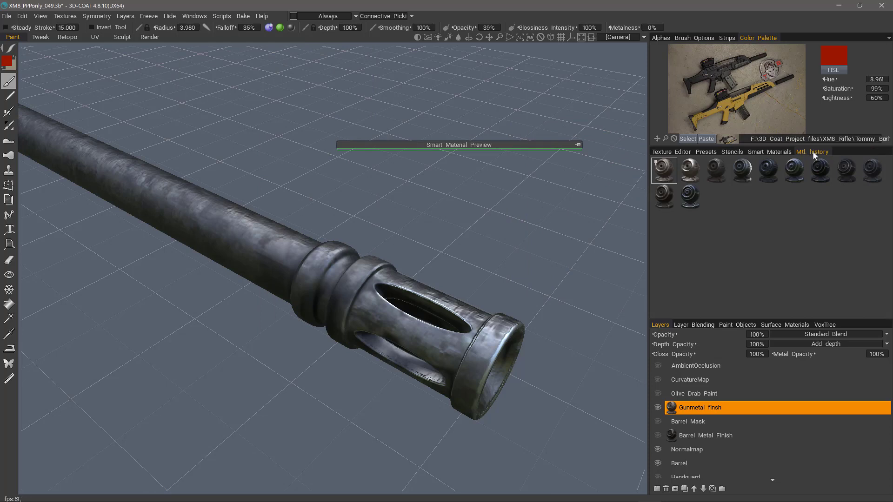
- Undock the Mtl. history window so it floats over the viewport, and close it
drag(812, 152, 607, 172)
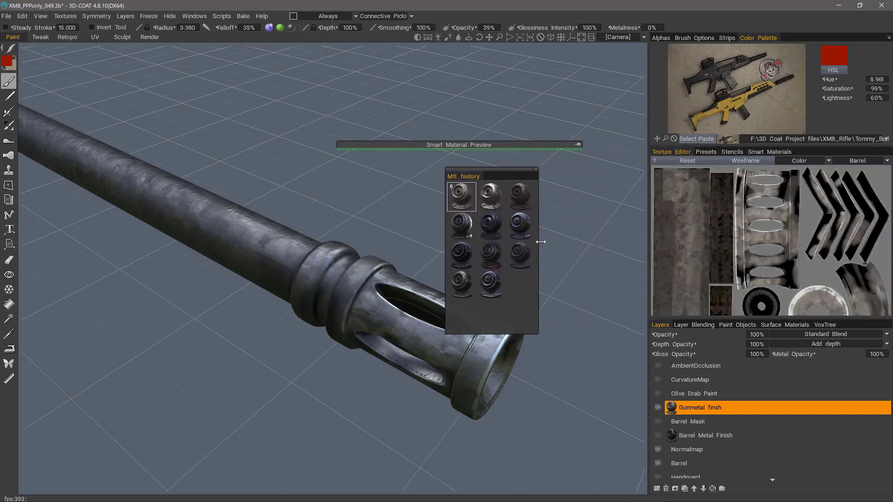
drag(468, 194, 557, 195)
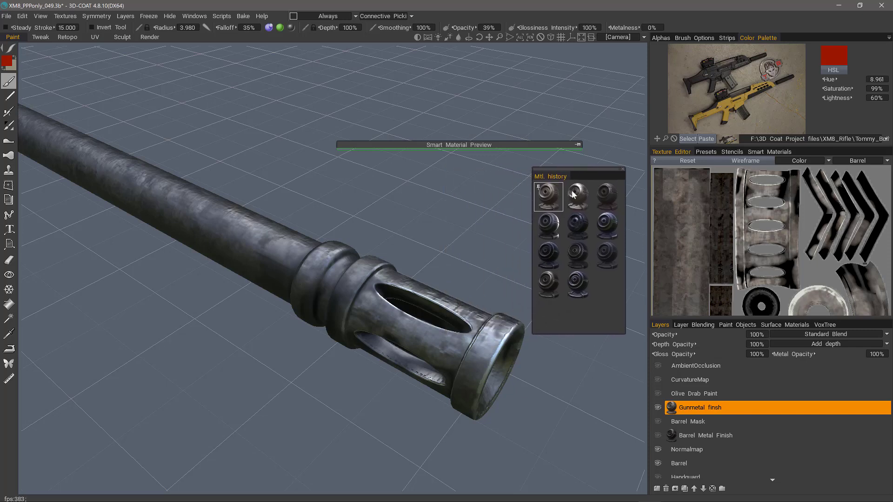
click(622, 168)
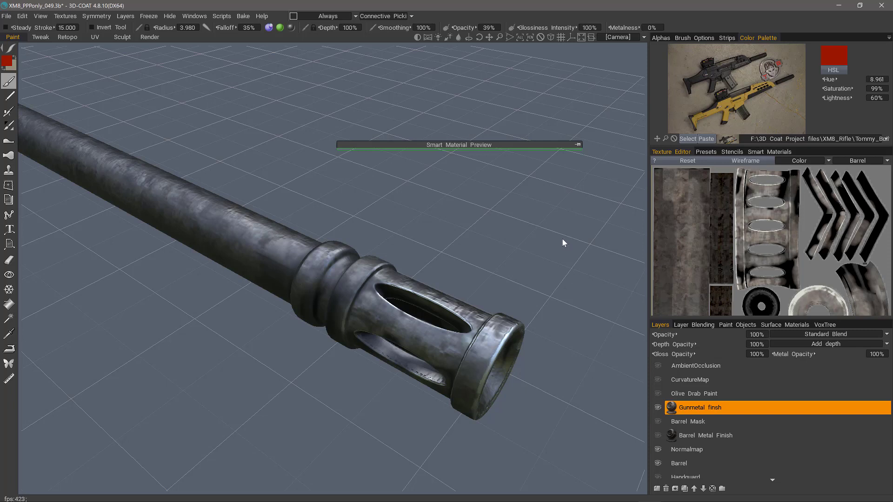
- Reopen Mtl. history as a floating window beside the Color Palette and bring the Smart Materials palette forward
key(h)
key(m)
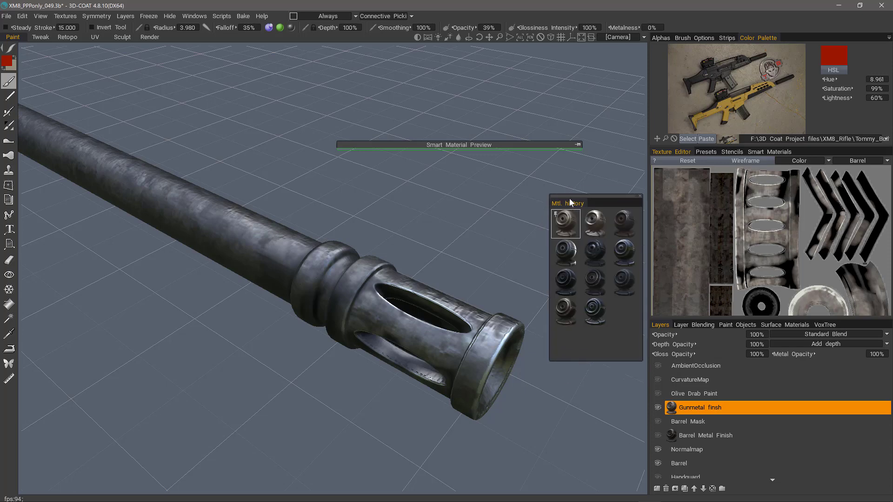
drag(567, 197, 574, 56)
click(762, 150)
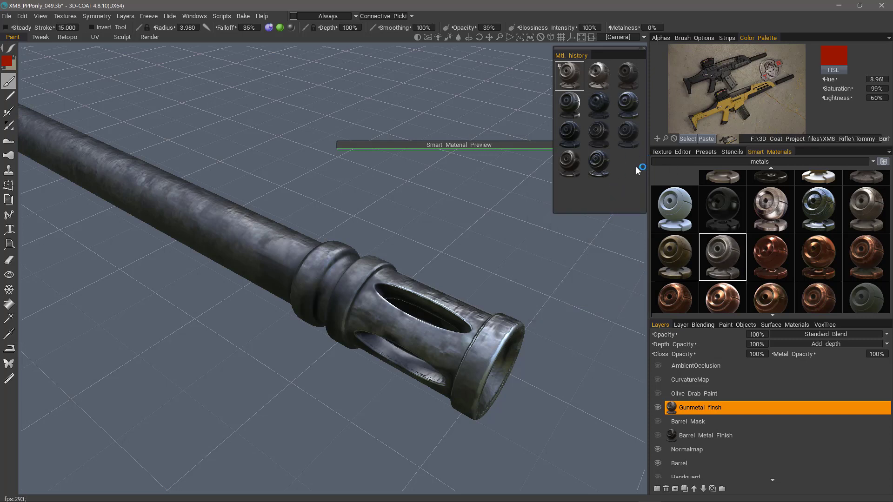
- Swap the Gunmetal finsh layer's material to a recent dark one, the glossy red metal, and finally the dark worn-edge material from the history
click(601, 166)
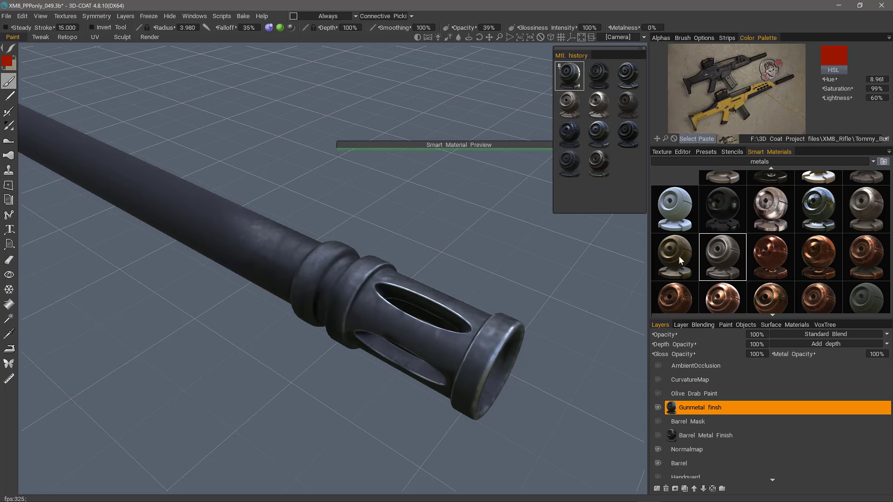
click(771, 261)
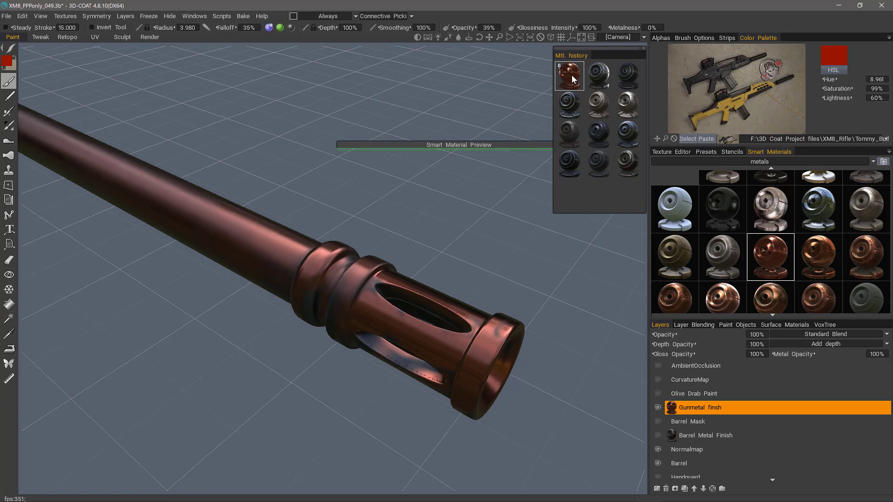
mouse_move(570, 82)
click(628, 77)
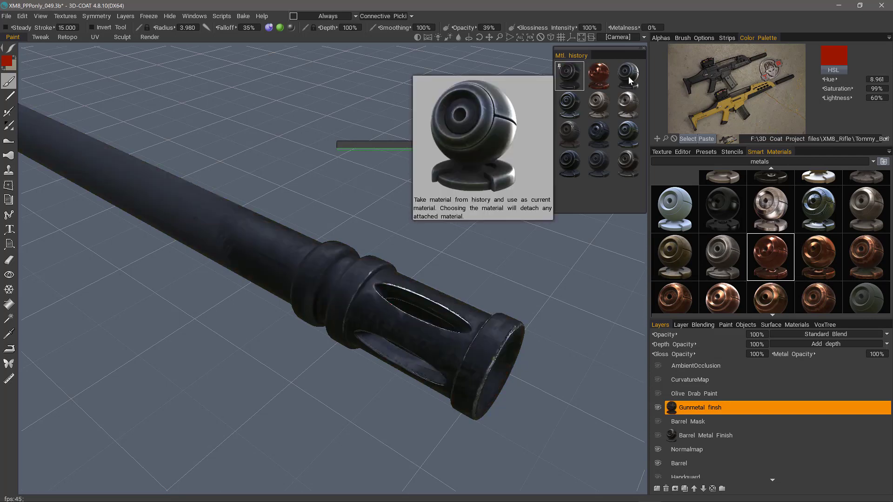
click(570, 79)
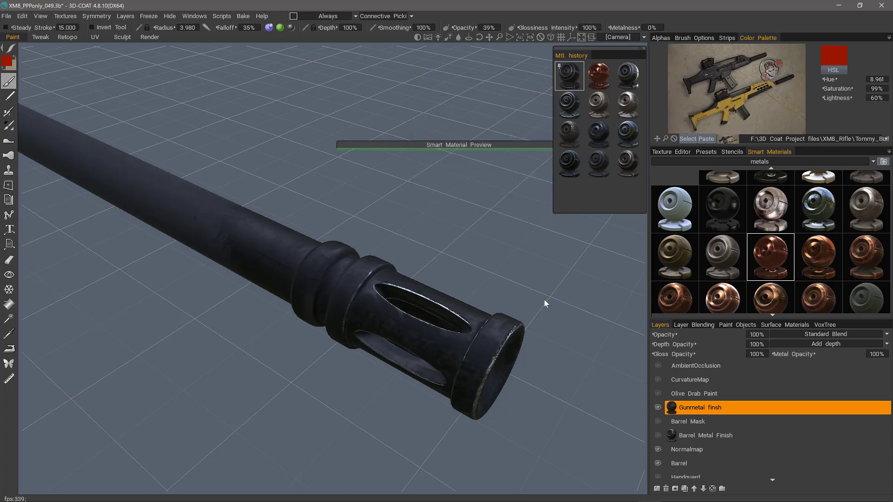